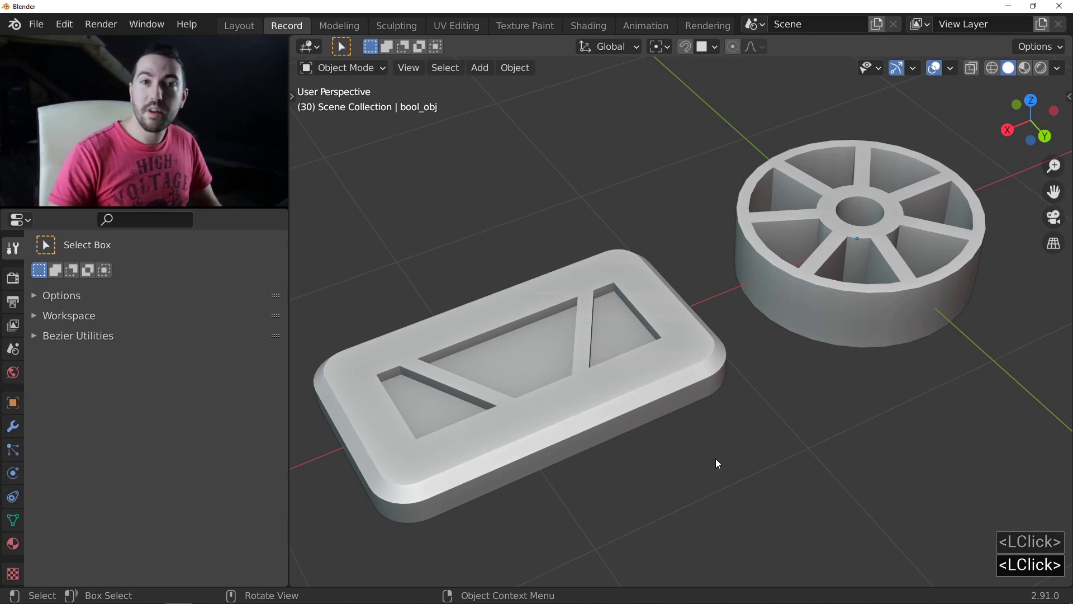
Inspect the example tray and wheel, then delete all objects in the scene
{"action": "left_click", "coordinate": [717, 459]}
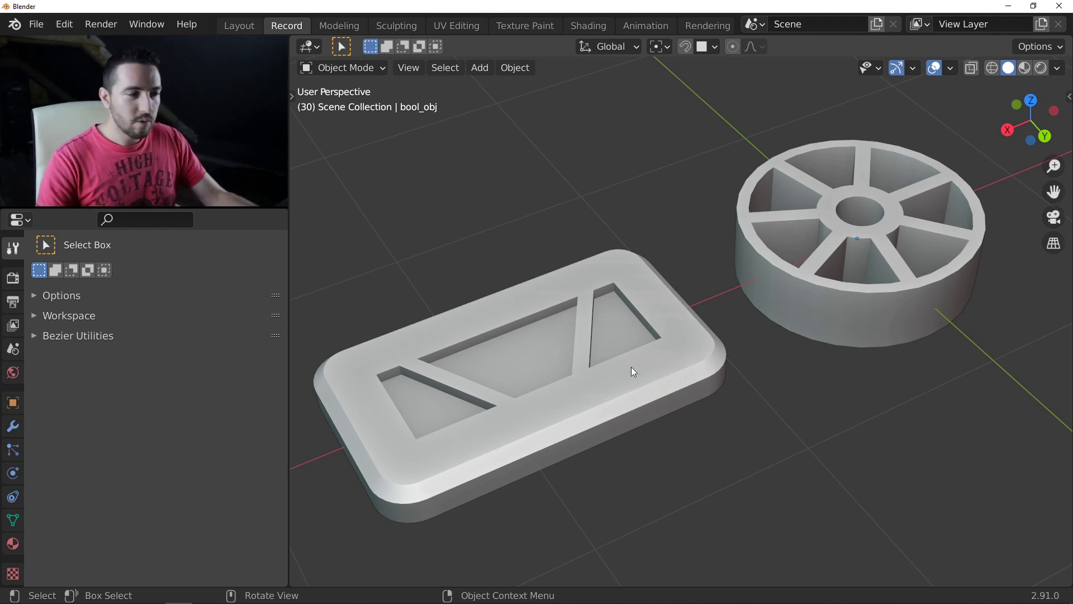
{"action": "middle_click_drag", "start_coordinate": [631, 369], "coordinate": [616, 289]}
{"action": "left_click", "coordinate": [492, 386]}
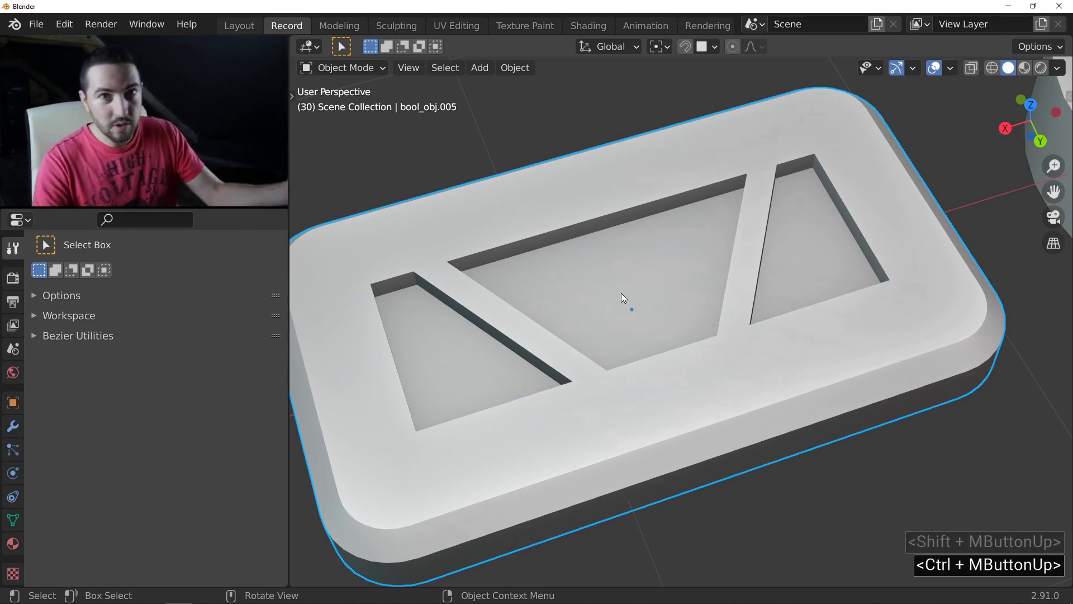
{"action": "middle_click_drag", "start_coordinate": [619, 293], "coordinate": [434, 240]}
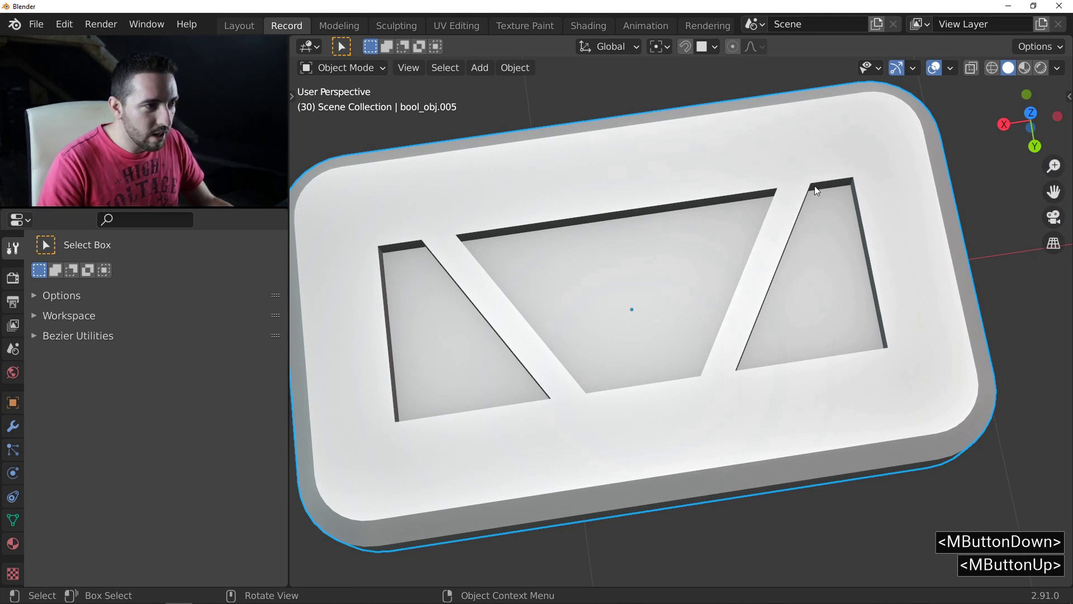
{"action": "middle_click_drag", "start_coordinate": [734, 367], "coordinate": [815, 266], "text": "ctrl"}
{"action": "left_click", "coordinate": [805, 258]}
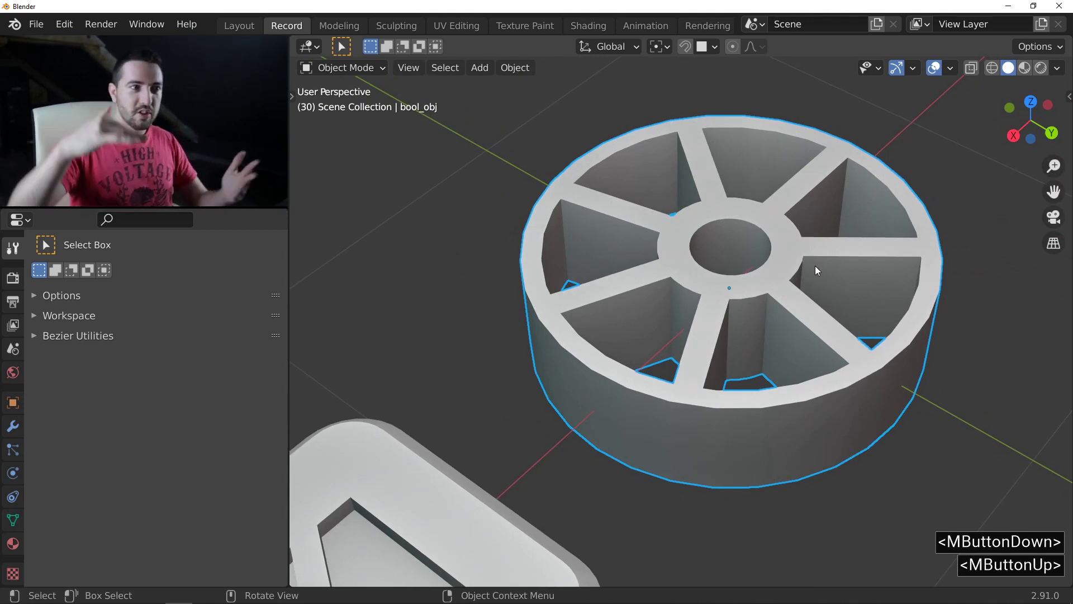
{"action": "middle_click_drag", "start_coordinate": [832, 218], "coordinate": [799, 260], "text": "ctrl"}
{"action": "middle_click_drag", "start_coordinate": [800, 260], "coordinate": [734, 280]}
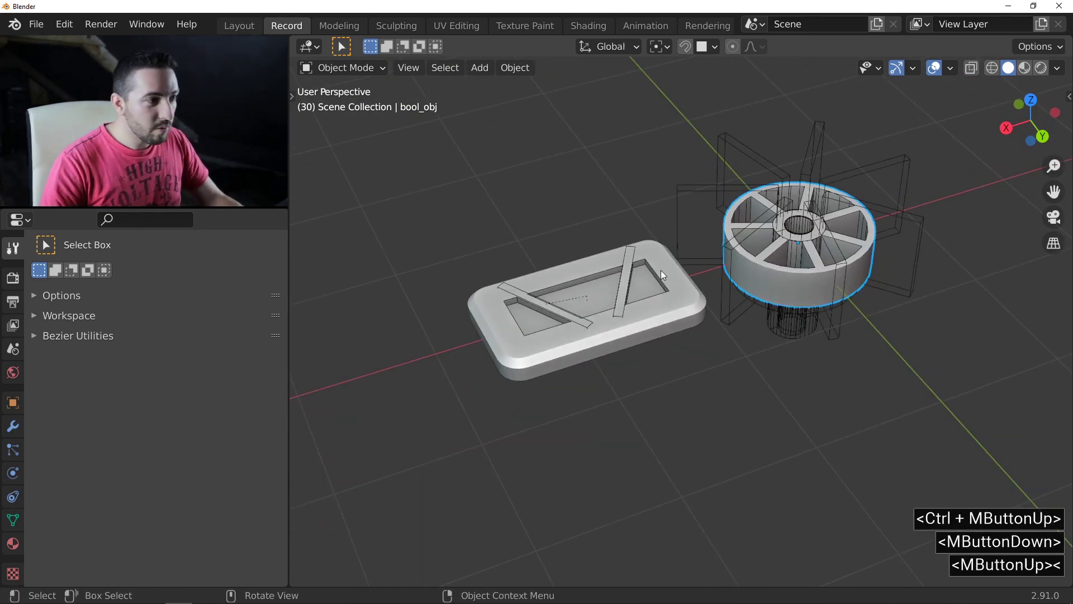
{"action": "key", "text": "a"}
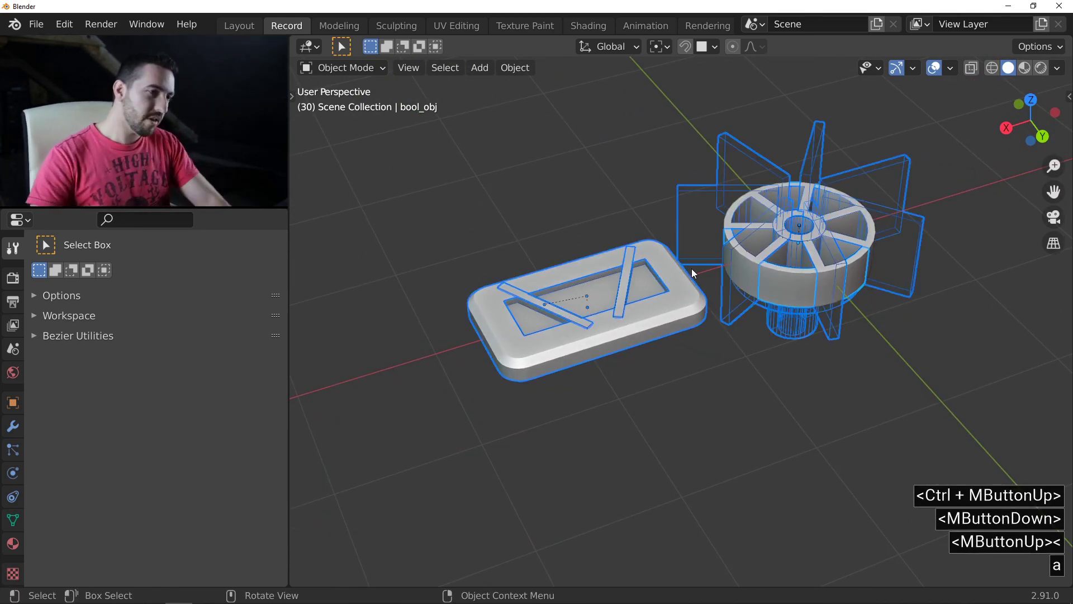
{"action": "key", "text": "Delete"}
Start a new Fluent Create shape in rectangle mode with the ground grid shown
{"action": "middle_click", "coordinate": [756, 257], "text": "shift"}
{"action": "middle_click_drag", "start_coordinate": [756, 257], "coordinate": [727, 265]}
{"action": "middle_click_drag", "start_coordinate": [727, 265], "coordinate": [762, 247], "text": "ctrl"}
{"action": "key", "text": "f"}
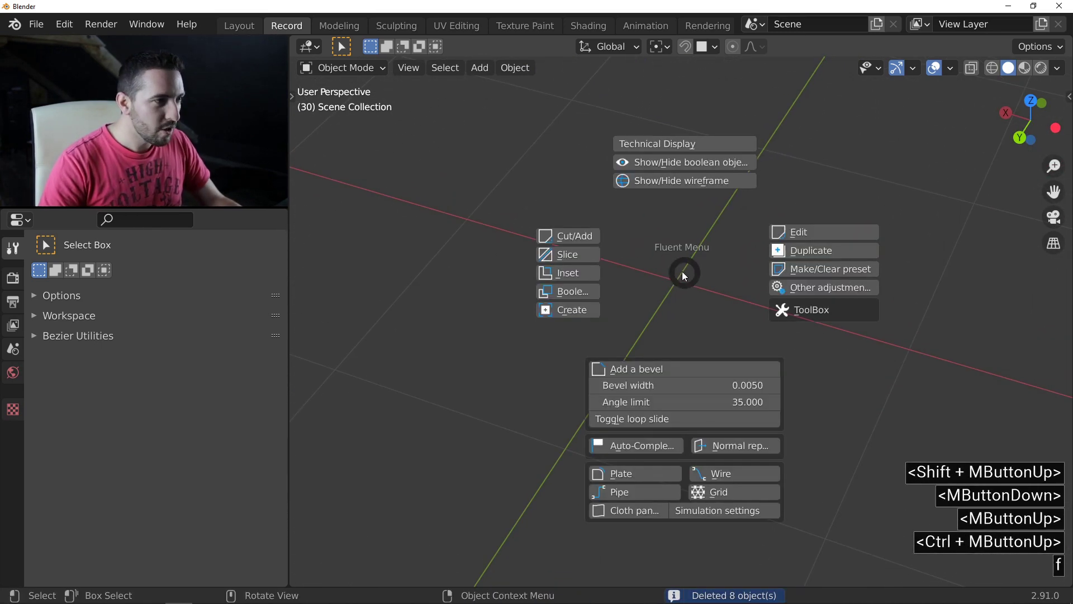
{"action": "left_click", "coordinate": [562, 310]}
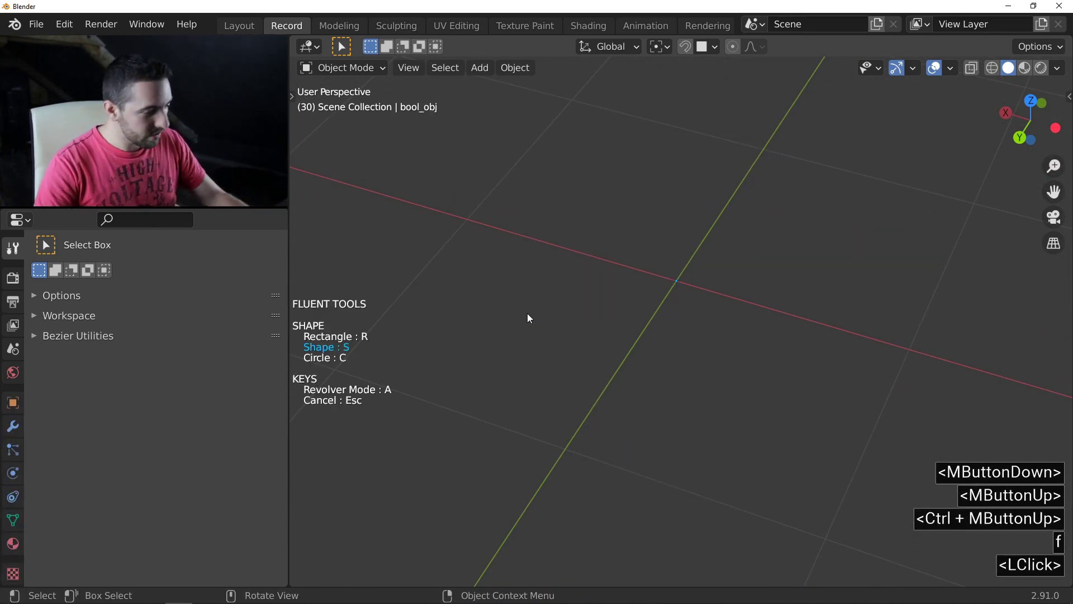
{"action": "key", "text": "r"}
{"action": "right_click", "coordinate": [658, 289]}
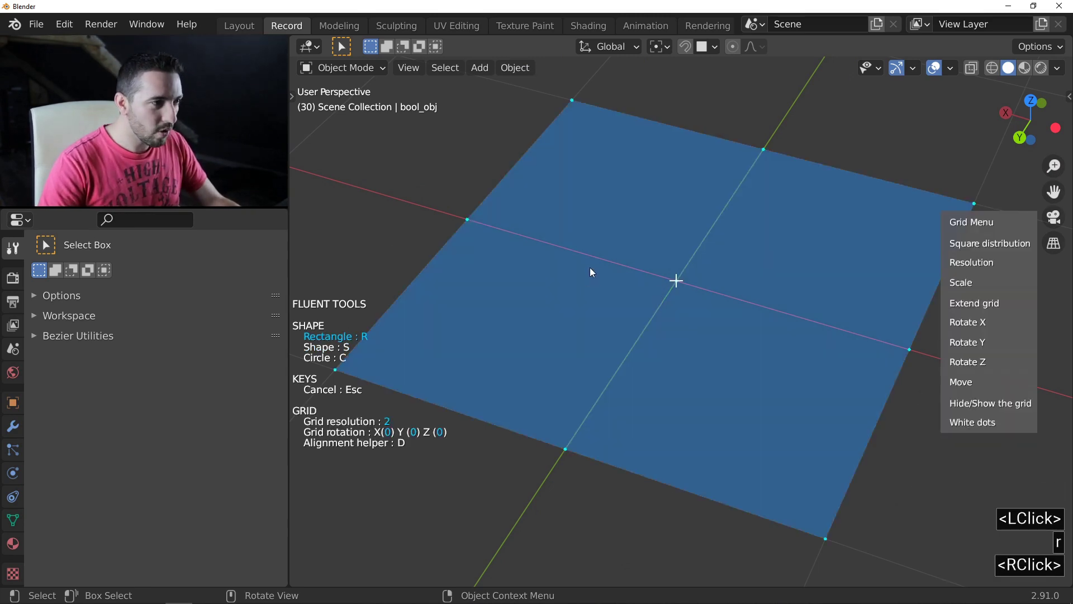
Set grid resolution to 4 and draw a centred rectangle, starting its extrusion
{"action": "middle_click_drag", "start_coordinate": [655, 295], "coordinate": [832, 275]}
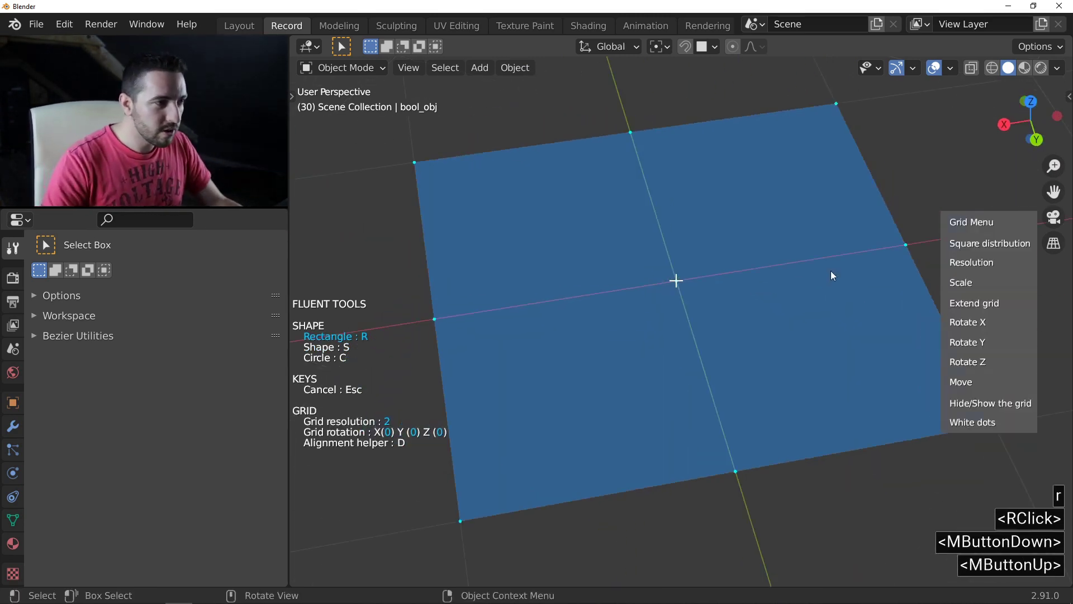
{"action": "left_click", "coordinate": [983, 265]}
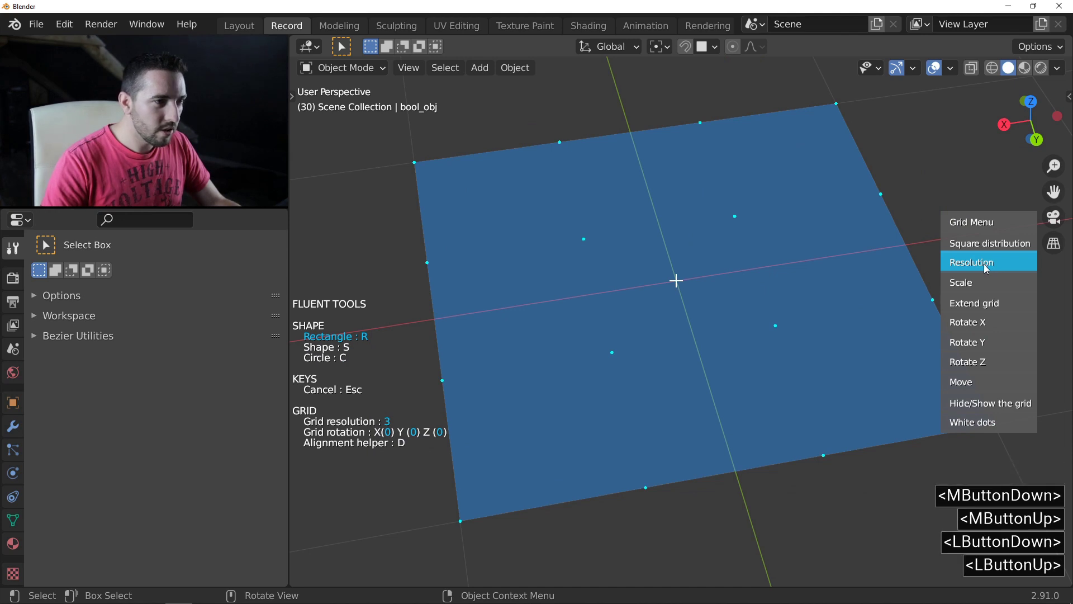
{"action": "left_click_drag", "start_coordinate": [988, 263], "coordinate": [899, 279]}
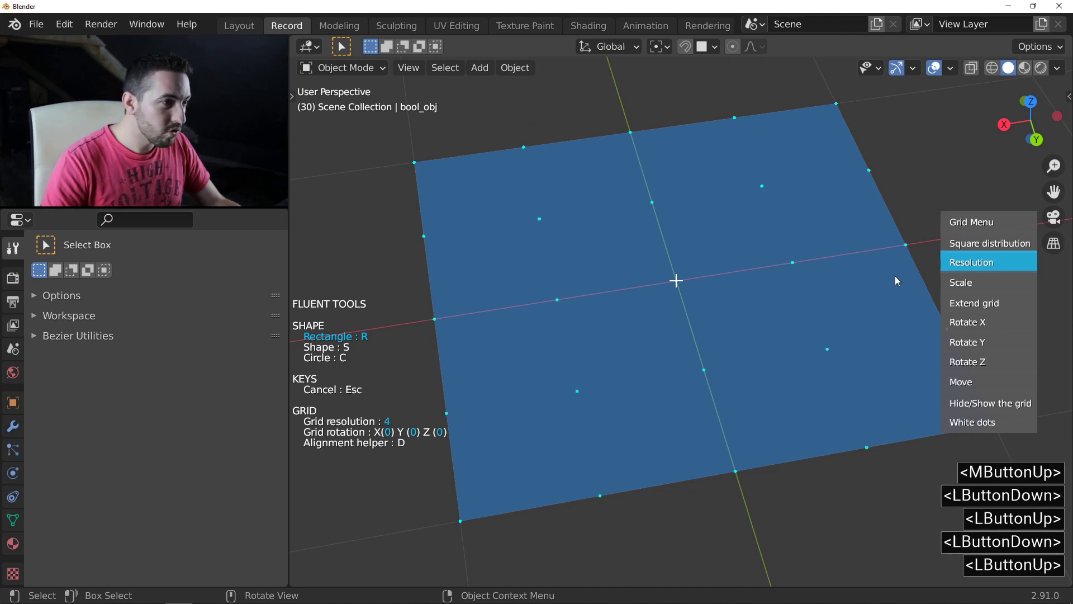
{"action": "left_click", "coordinate": [676, 283]}
{"action": "key", "text": "shift"}
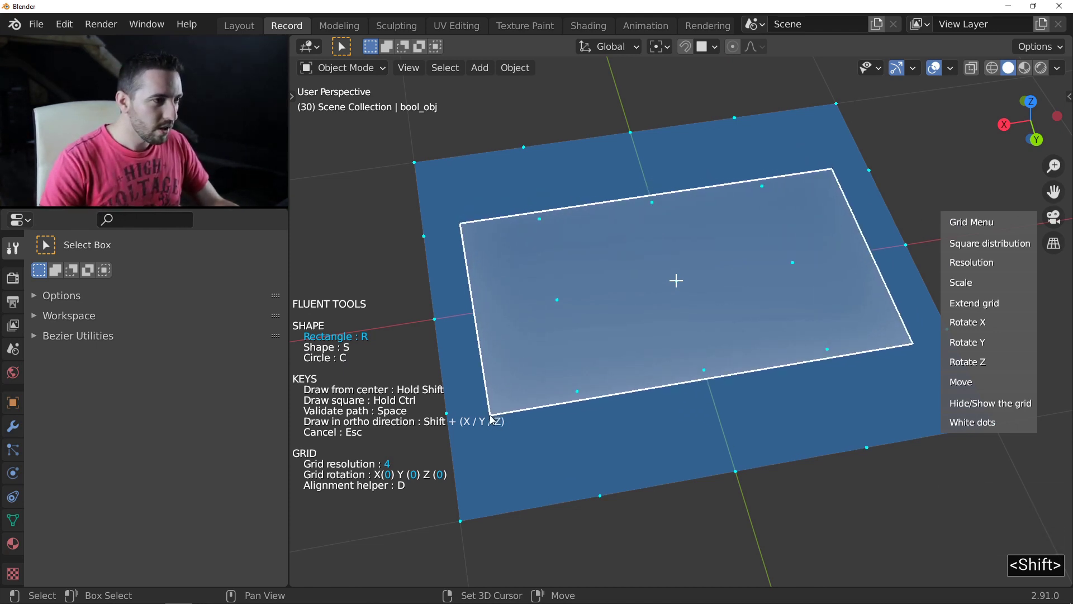
{"action": "left_click", "coordinate": [491, 418], "text": "shift"}
Finish the slab's height and add a rounded corner bevel
{"action": "left_click", "coordinate": [514, 417]}
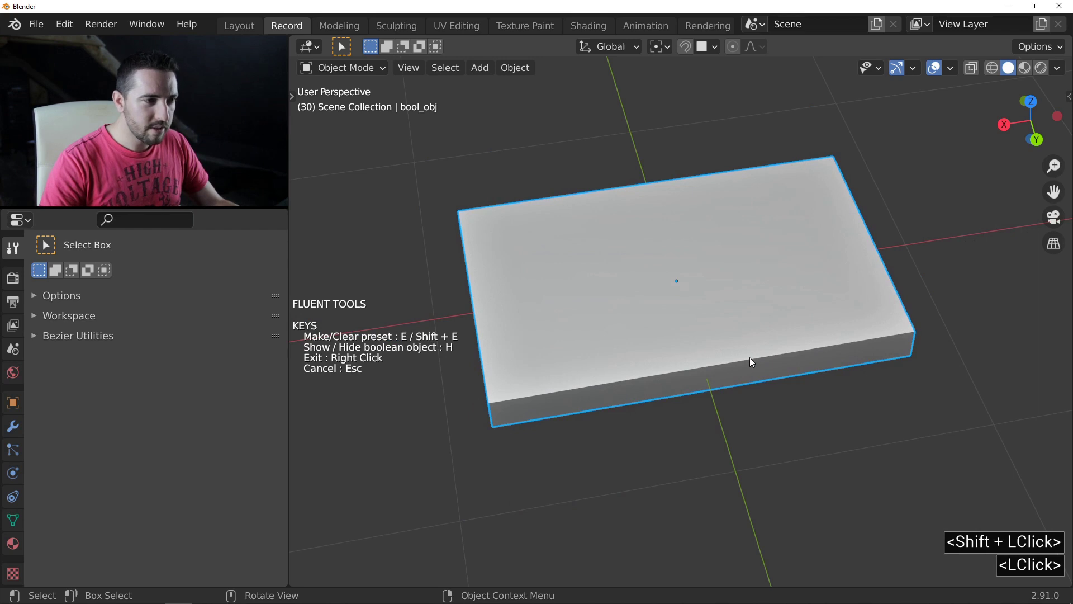
{"action": "left_click", "coordinate": [833, 303]}
{"action": "left_click", "coordinate": [865, 312]}
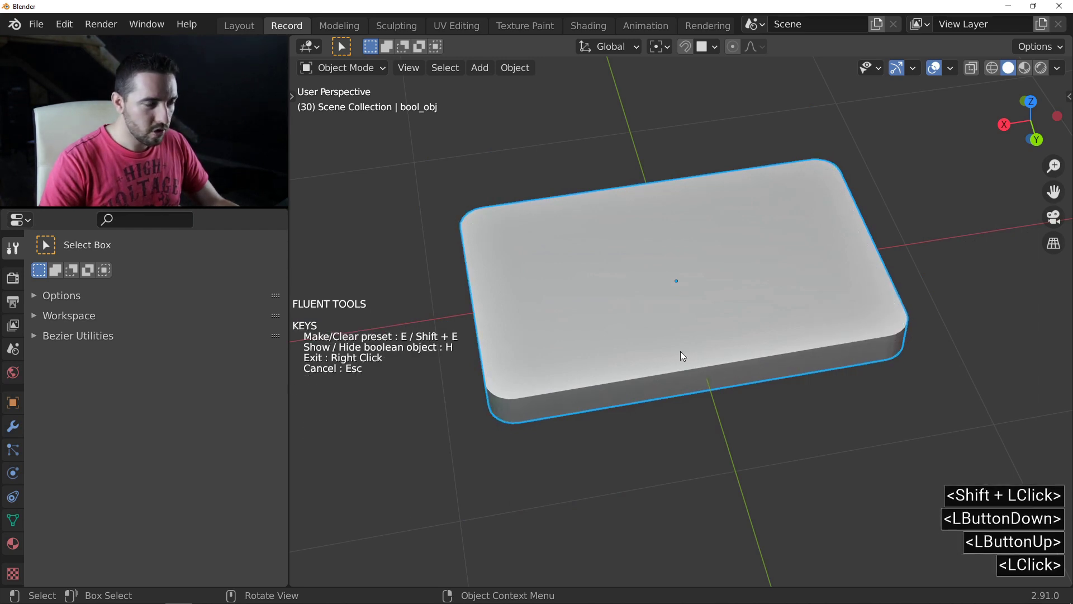
Add a straight second bevel to the slab's edges and exit the Fluent tool
{"action": "left_click_drag", "start_coordinate": [754, 263], "coordinate": [746, 268]}
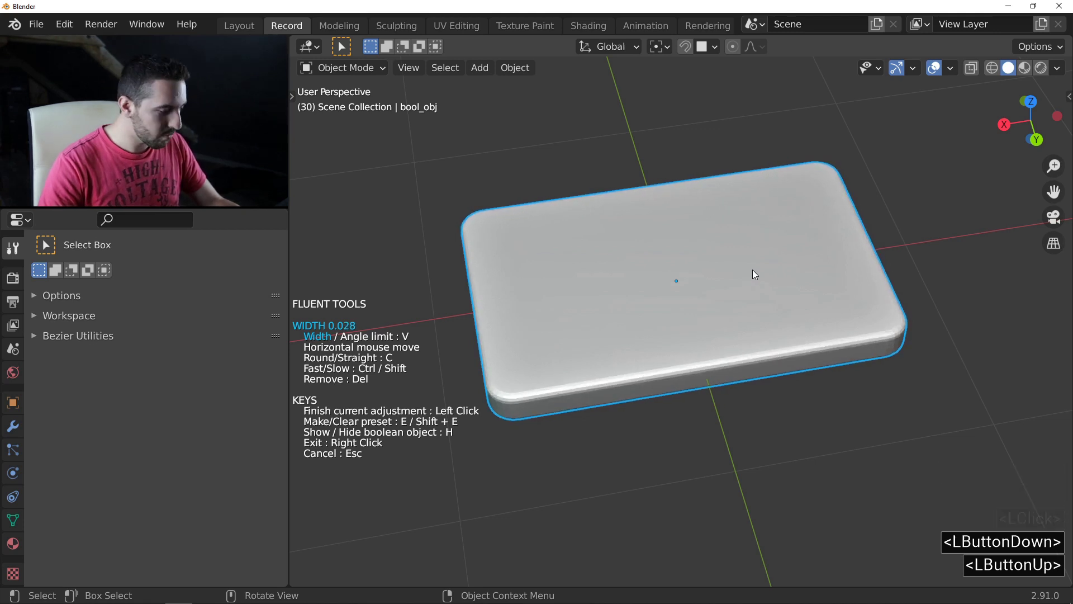
{"action": "key", "text": "c"}
{"action": "middle_click_drag", "start_coordinate": [751, 269], "coordinate": [530, 272]}
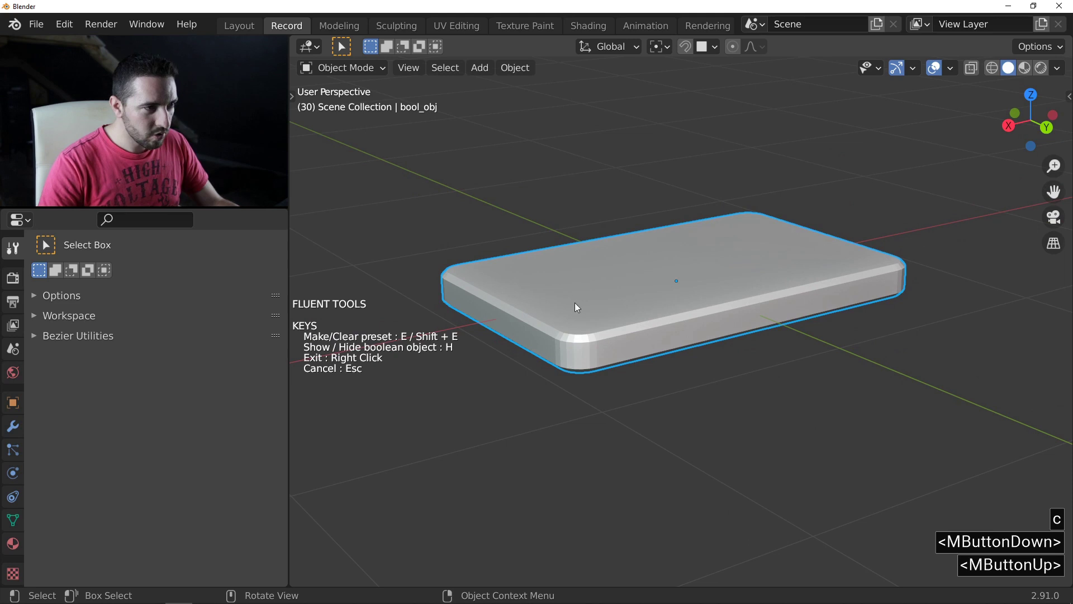
{"action": "right_click", "coordinate": [698, 295]}
{"action": "middle_click_drag", "start_coordinate": [698, 295], "coordinate": [633, 318]}
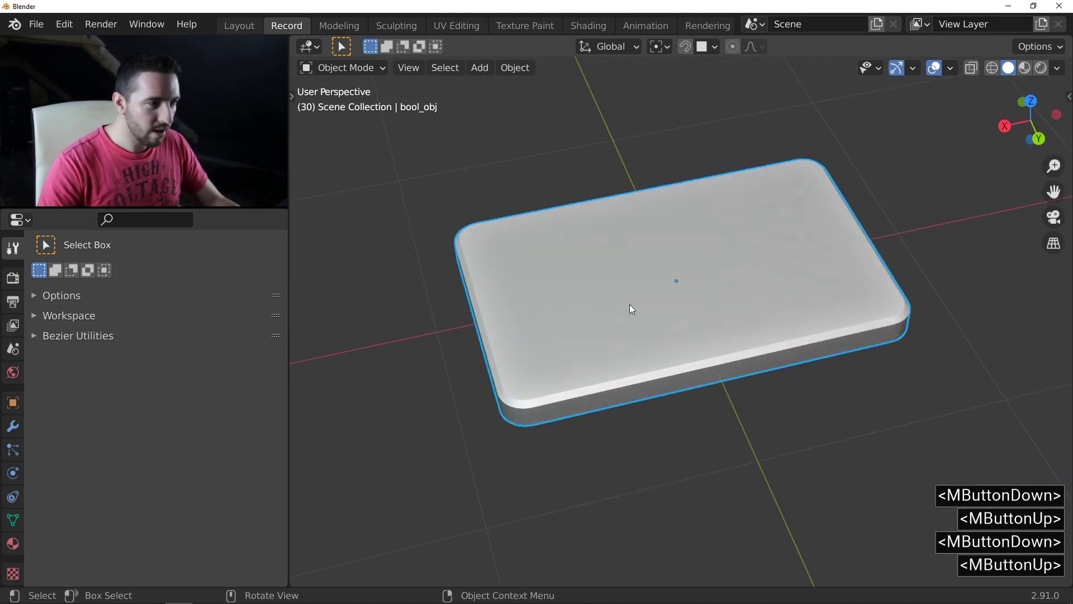
{"action": "key", "text": "ctrl"}
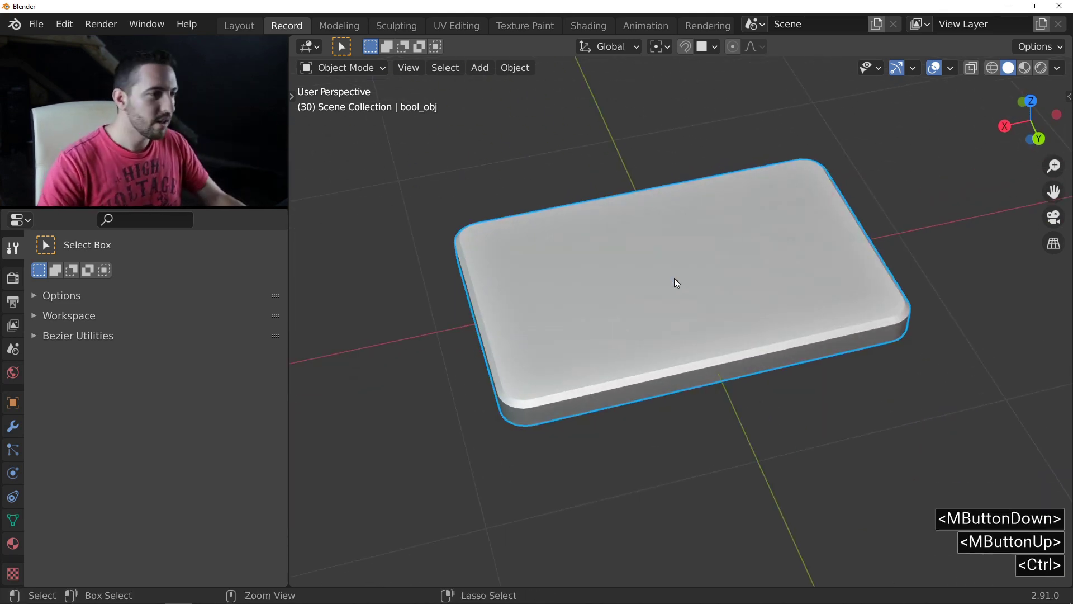
Cut a centred shallow rectangular pocket into the slab's top face with a Fluent cut
{"action": "middle_click_drag", "start_coordinate": [674, 277], "coordinate": [685, 263], "text": "ctrl"}
{"action": "key", "text": "f"}
{"action": "left_click", "coordinate": [576, 246]}
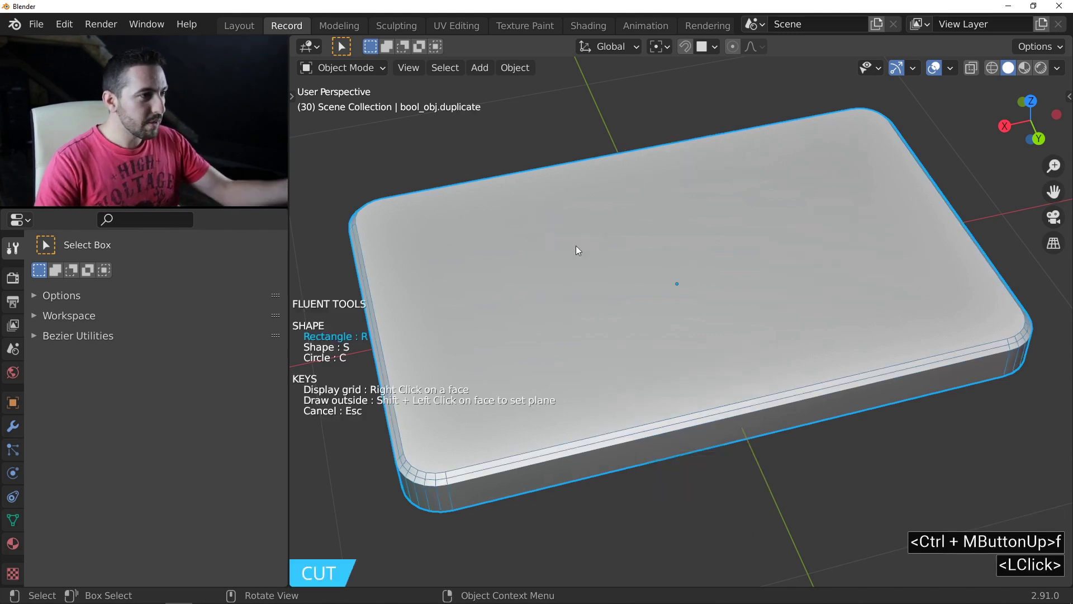
{"action": "right_click", "coordinate": [580, 284]}
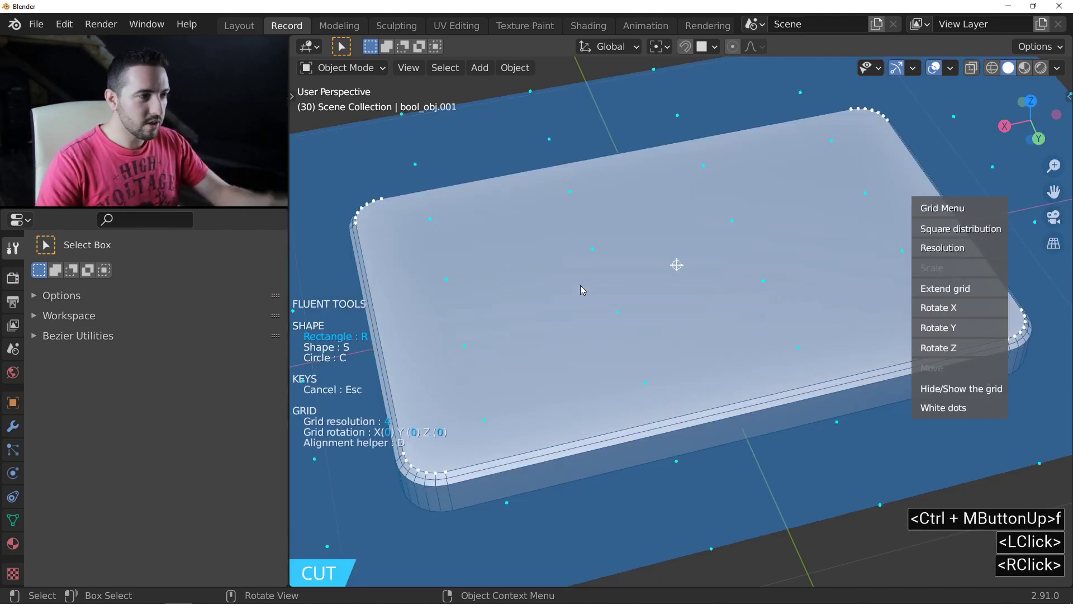
{"action": "left_click", "coordinate": [949, 246]}
{"action": "left_click", "coordinate": [680, 266]}
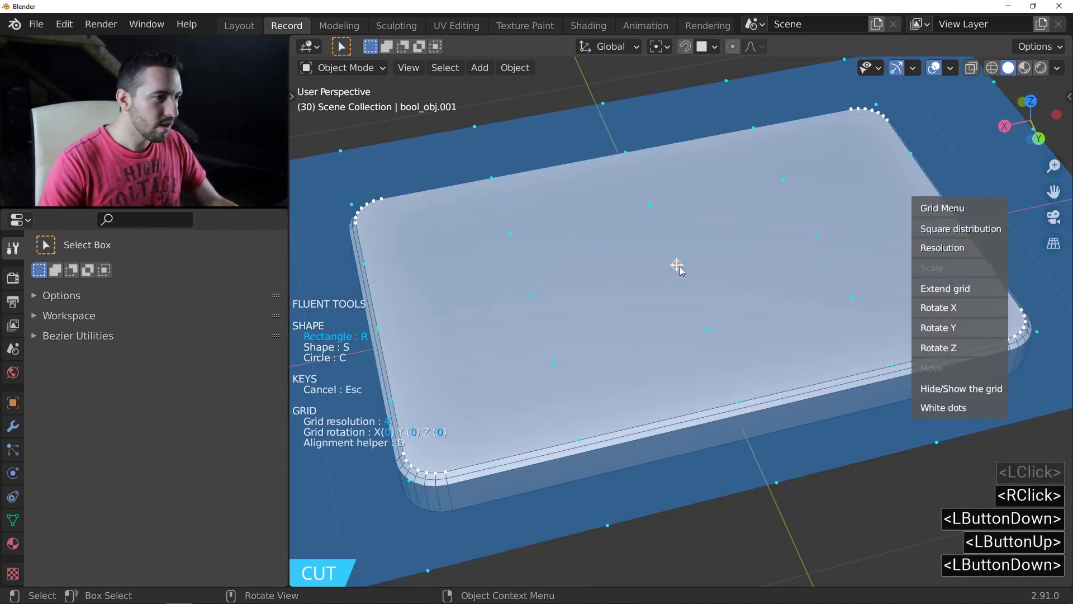
{"action": "key", "text": "shift"}
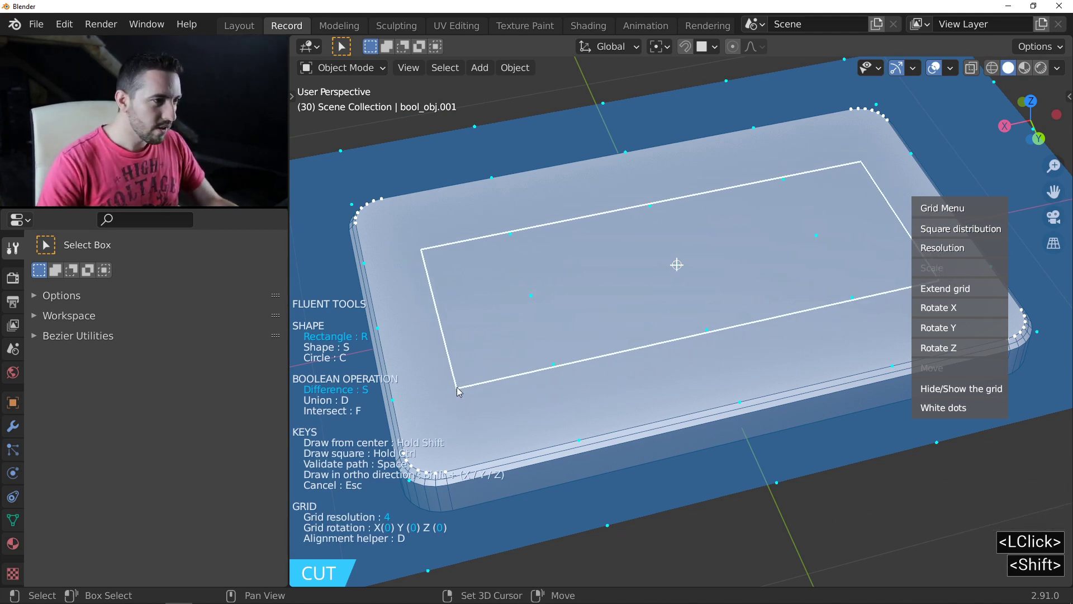
{"action": "left_click", "coordinate": [457, 385], "text": "shift"}
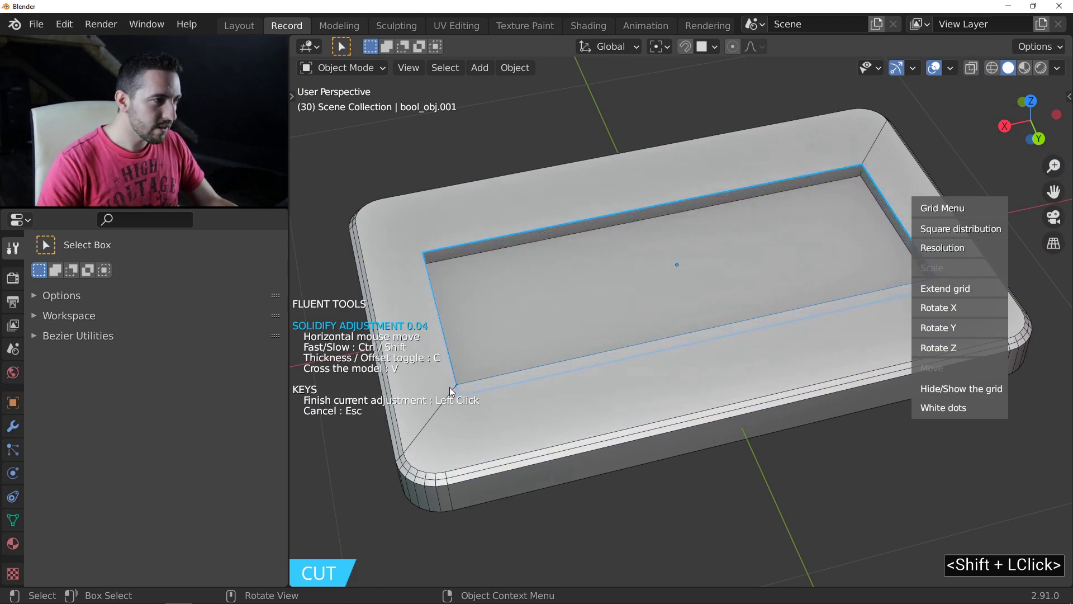
{"action": "left_click", "coordinate": [452, 390]}
{"action": "right_click", "coordinate": [673, 327]}
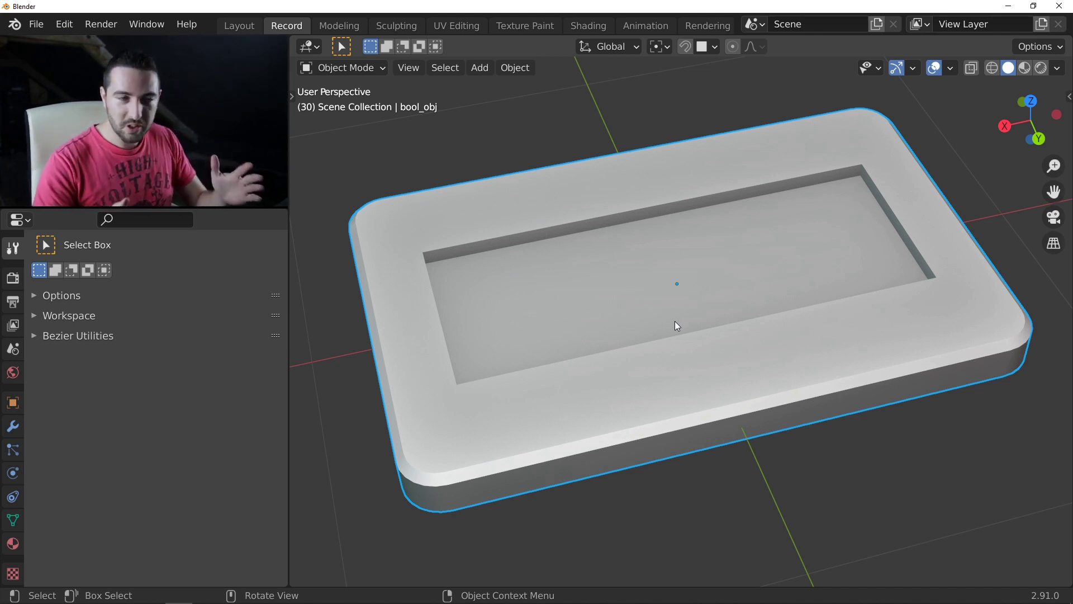
Select the recess cutter, start a nested Fluent cut on it, and switch to Shape mode
{"action": "left_click_drag", "start_coordinate": [675, 283], "coordinate": [741, 245]}
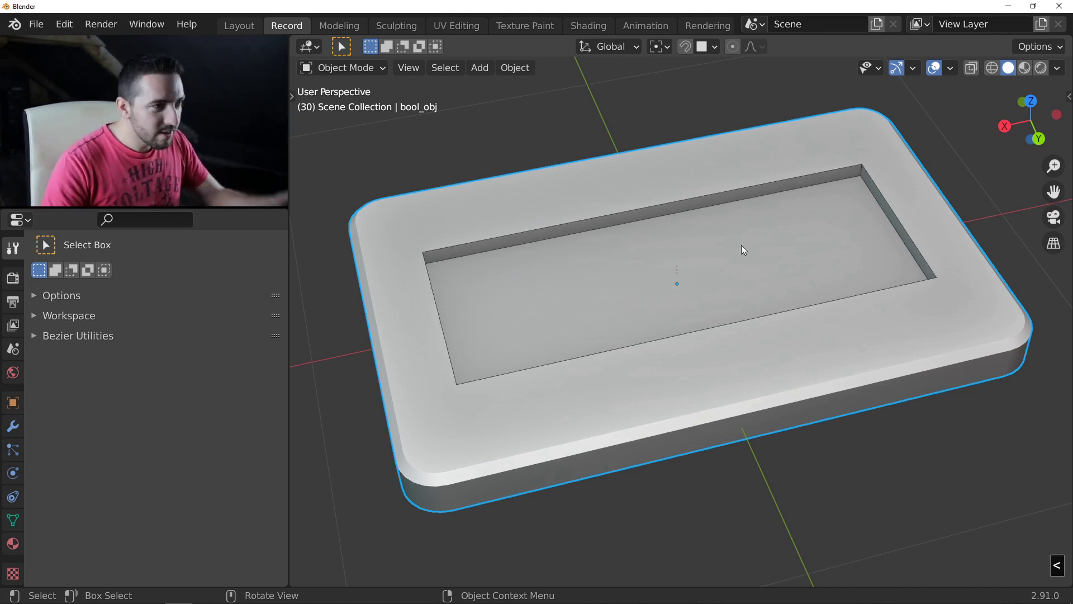
{"action": "left_click", "coordinate": [860, 166]}
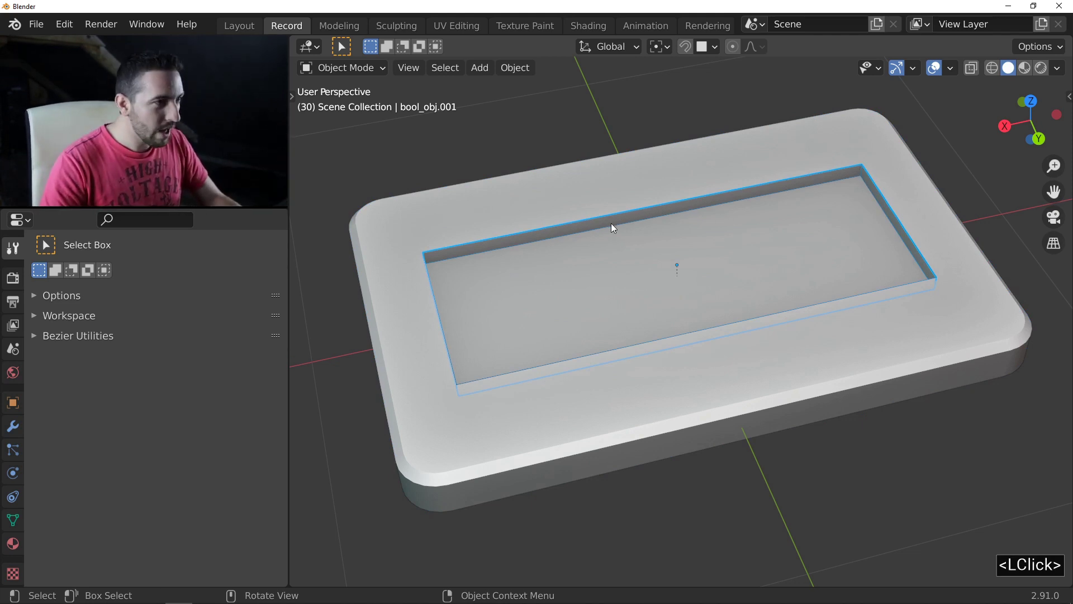
{"action": "key", "text": "f"}
{"action": "left_click", "coordinate": [508, 190]}
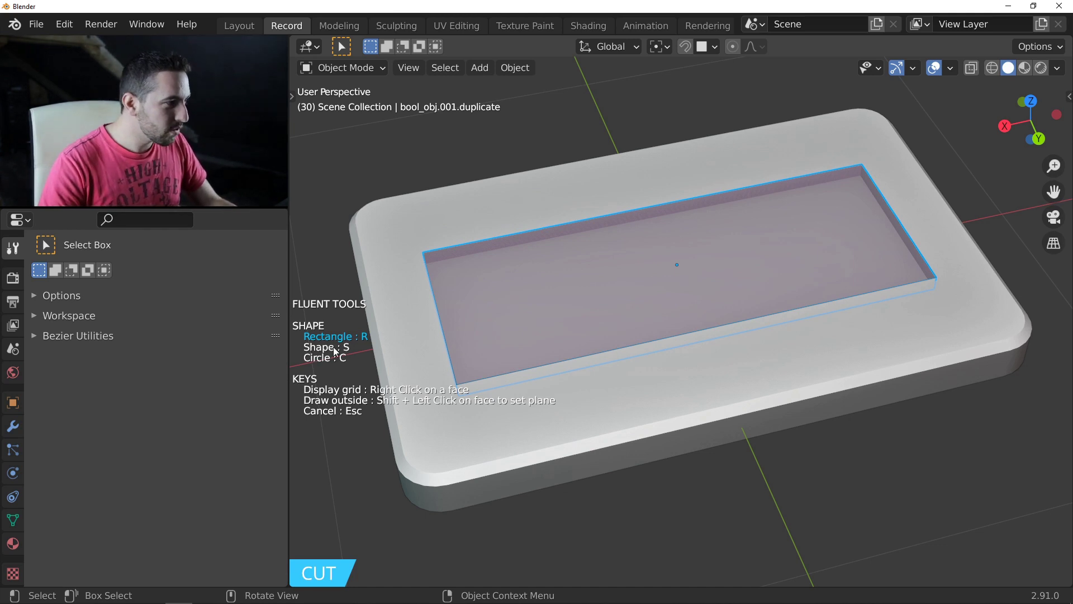
{"action": "key", "text": "s"}
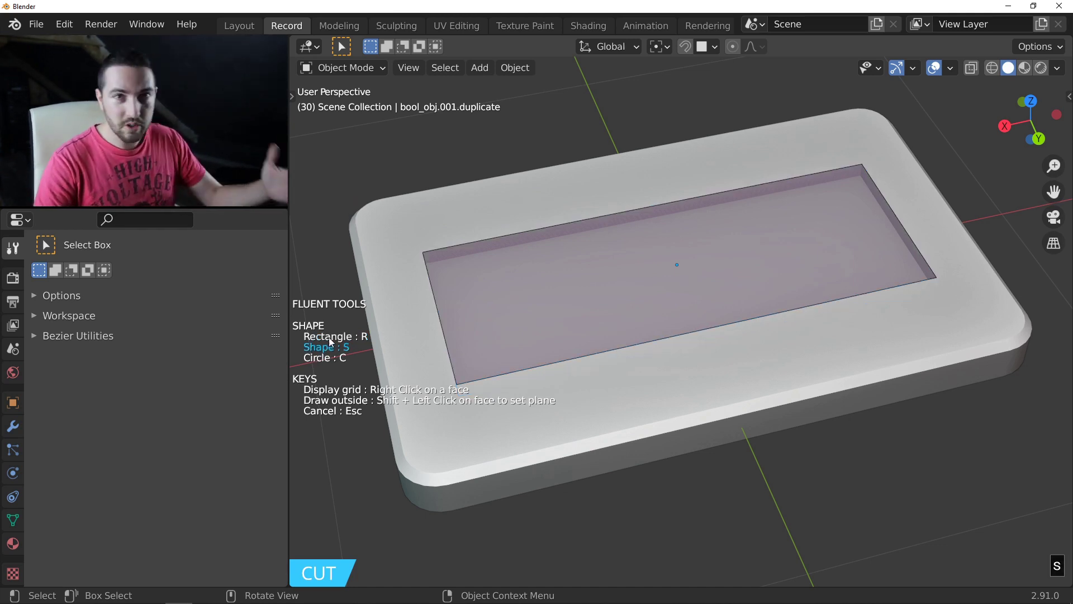
{"action": "middle_click_drag", "start_coordinate": [509, 271], "coordinate": [611, 269]}
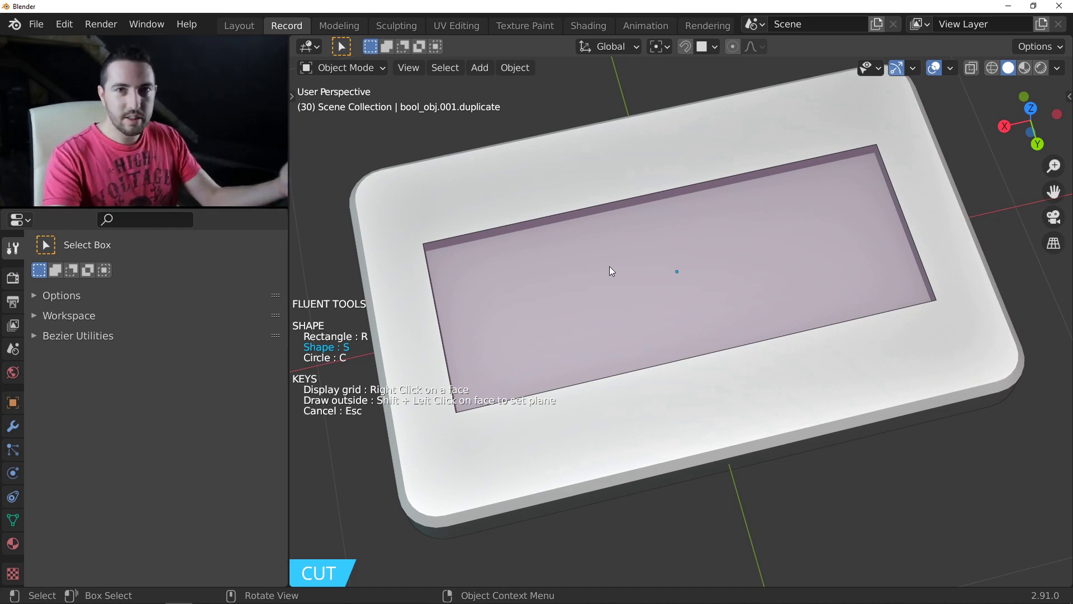
Draw a two-point diagonal cutter on the recess floor from upper left to the lower edge
{"action": "key", "text": "shift"}
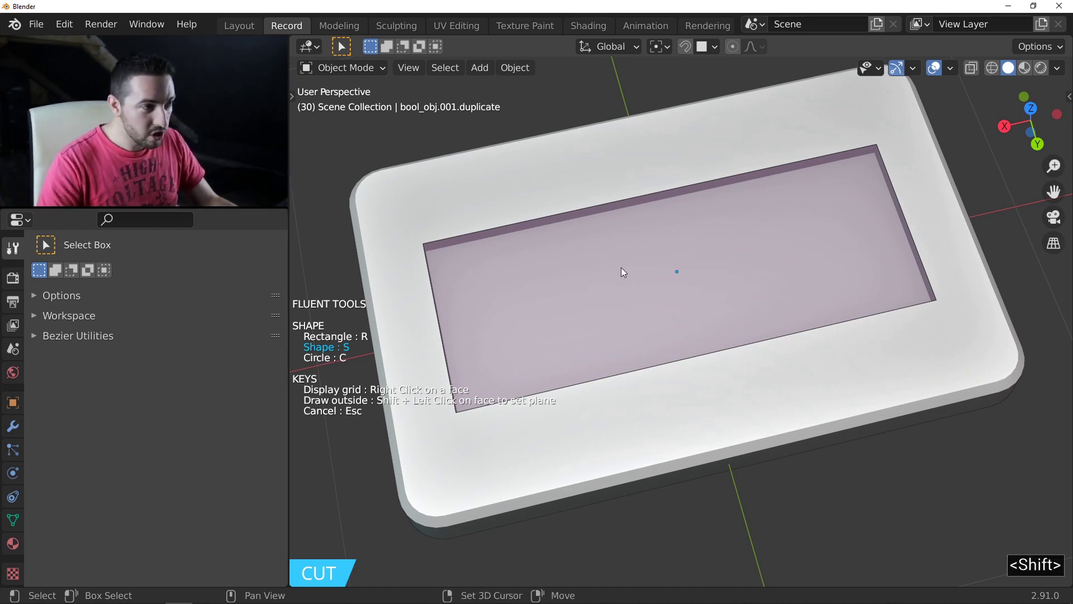
{"action": "left_click", "coordinate": [604, 269], "text": "shift"}
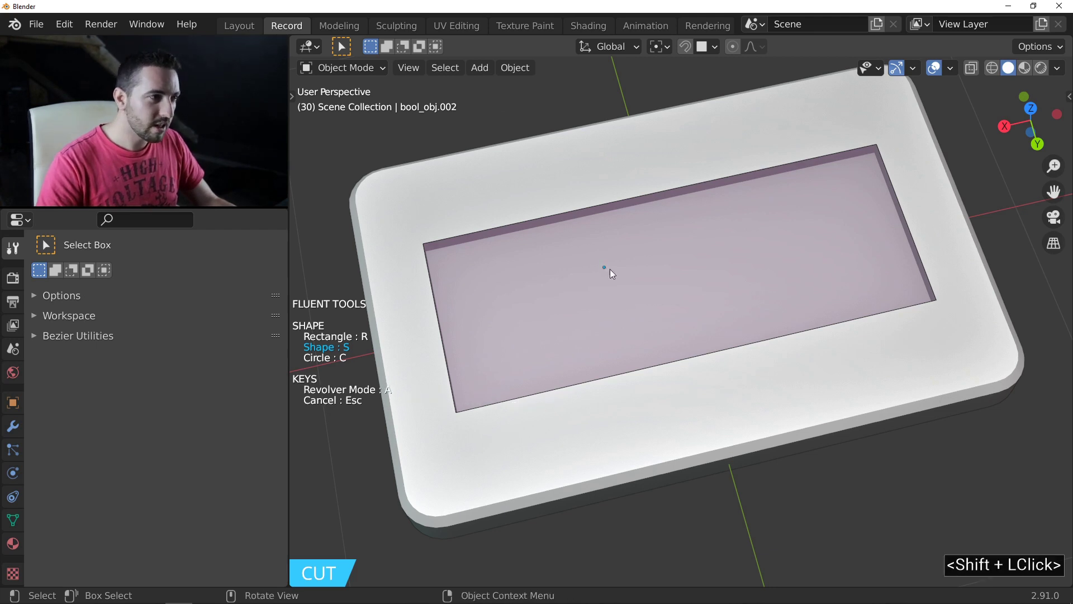
{"action": "mouse_move", "coordinate": [589, 295]}
{"action": "middle_mouse_down"}
{"action": "mouse_move", "coordinate": [607, 279]}
{"action": "mouse_move", "coordinate": [584, 279]}
{"action": "middle_mouse_up"}
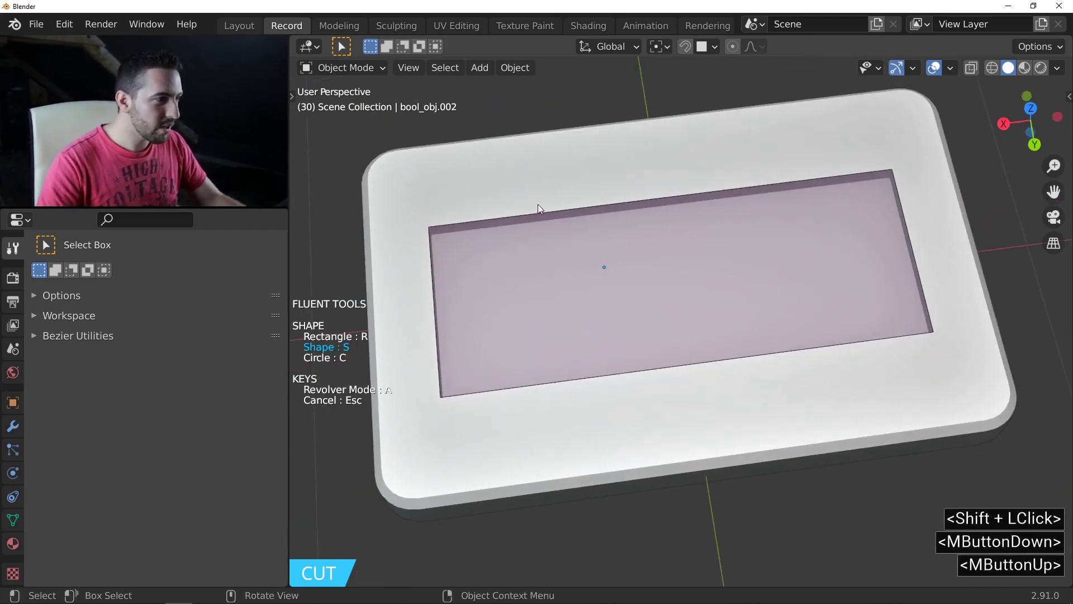
{"action": "left_click", "coordinate": [454, 163]}
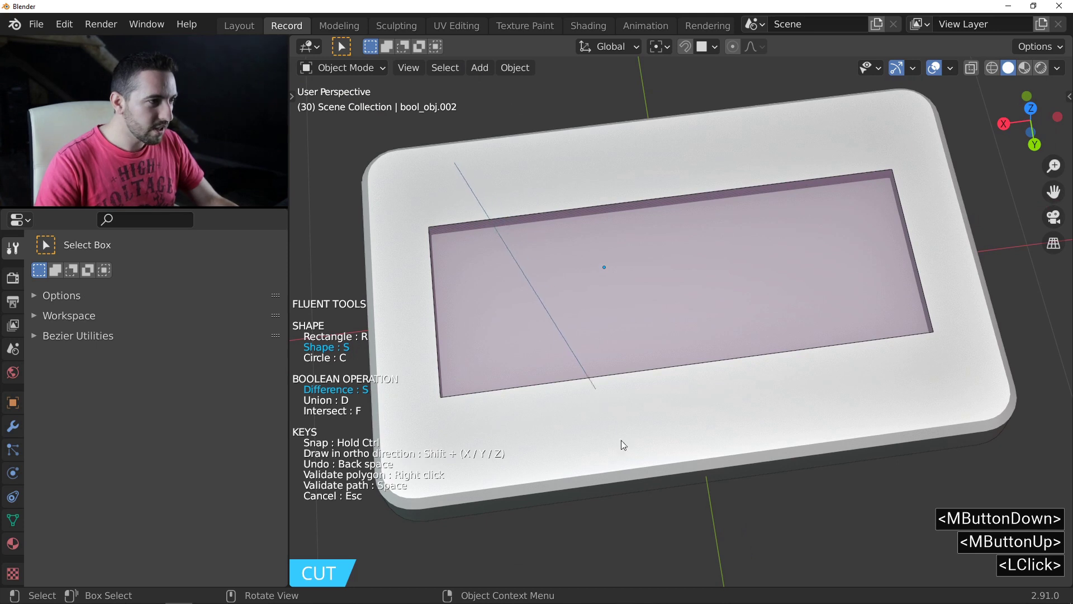
{"action": "left_click", "coordinate": [672, 434]}
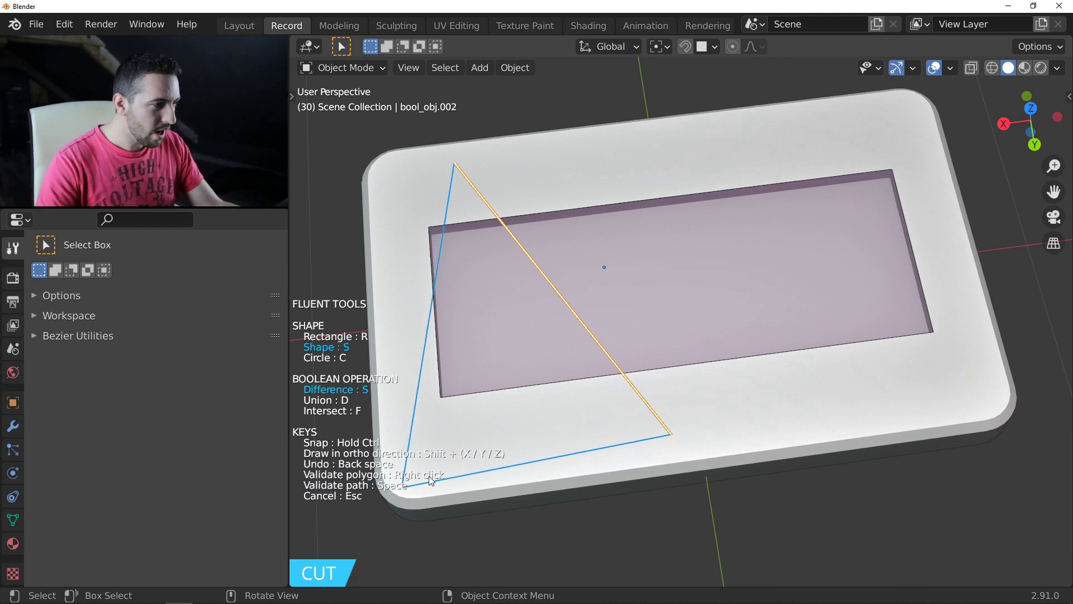
{"action": "key", "text": "space"}
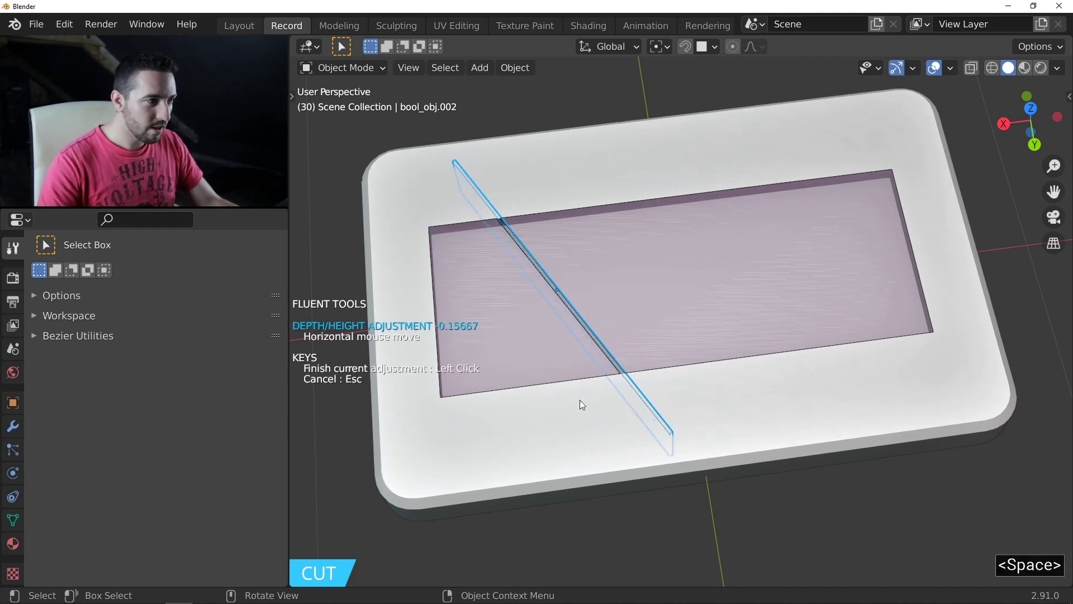
{"action": "left_click", "coordinate": [599, 402]}
{"action": "middle_click_drag", "start_coordinate": [599, 402], "coordinate": [669, 298]}
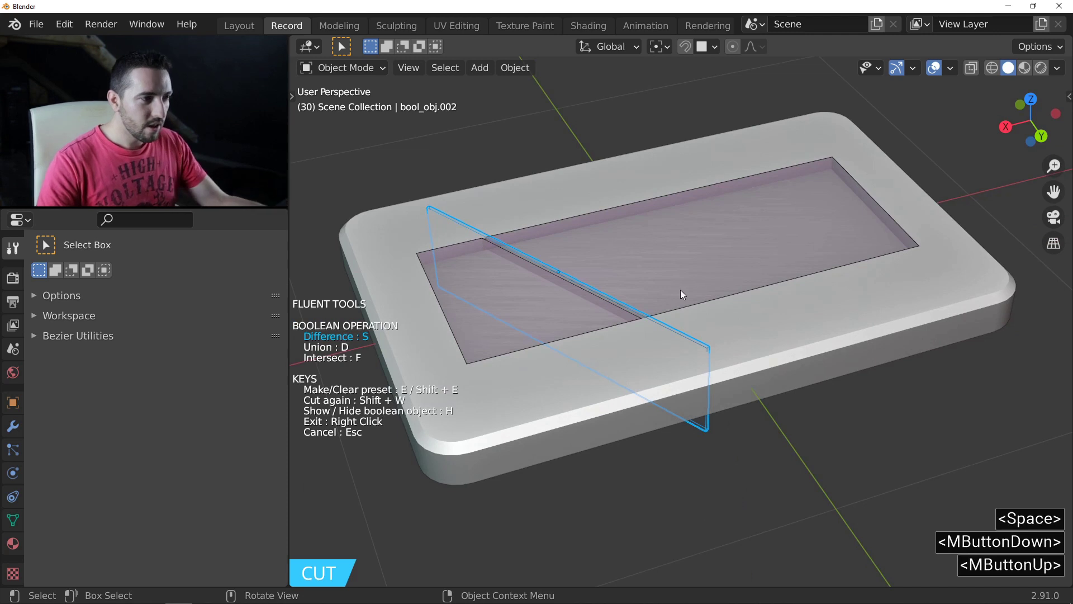
Increase the diagonal cutter's thickness in its Fluent parameters
{"action": "left_click", "coordinate": [716, 253]}
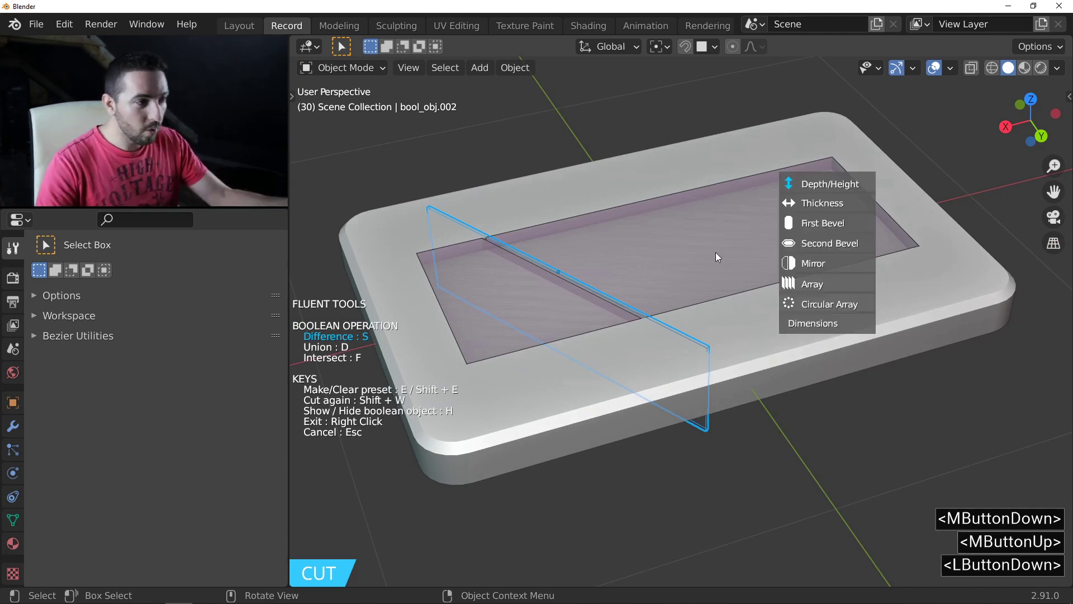
{"action": "left_click", "coordinate": [813, 207]}
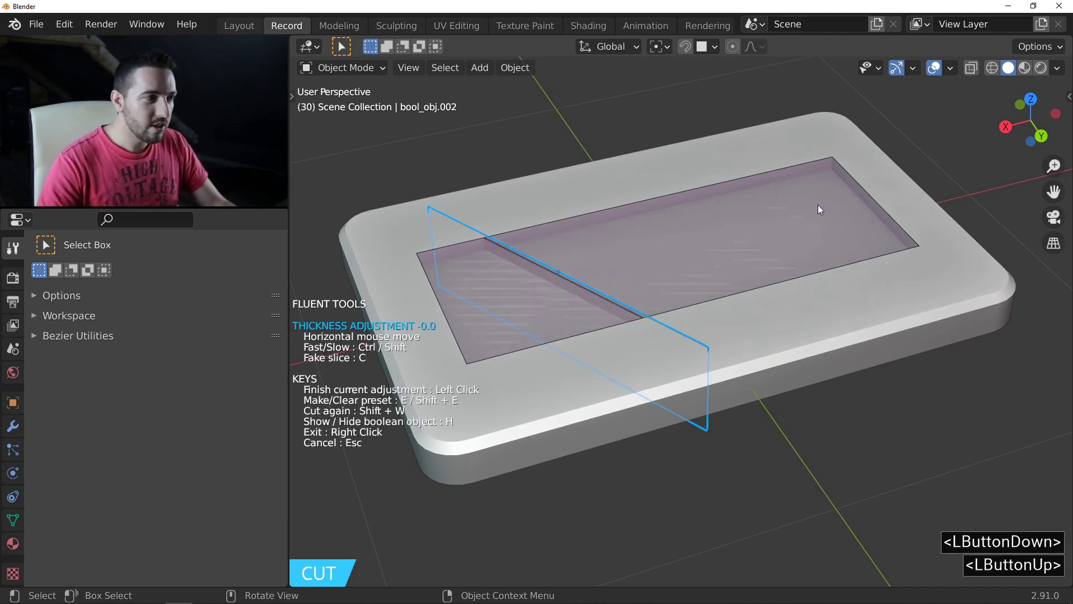
{"action": "left_click", "coordinate": [830, 205]}
{"action": "middle_click_drag", "start_coordinate": [830, 204], "coordinate": [654, 277]}
Mirror the cutter across the X axis and exit editing to apply the cuts
{"action": "left_click", "coordinate": [664, 279]}
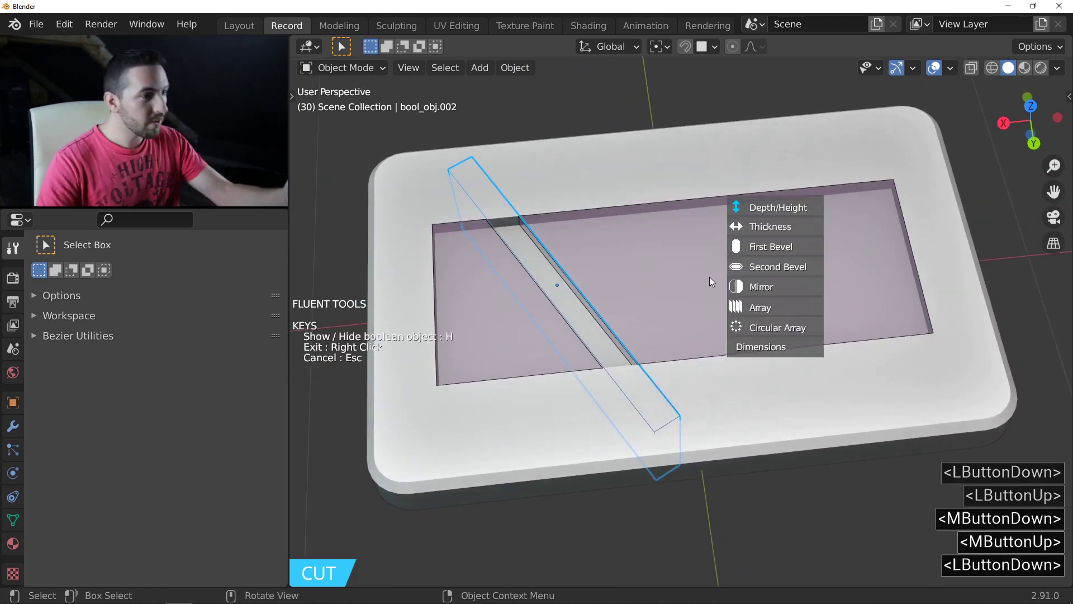
{"action": "left_click", "coordinate": [761, 287]}
{"action": "left_click", "coordinate": [766, 268]}
{"action": "middle_click_drag", "start_coordinate": [746, 337], "coordinate": [823, 300]}
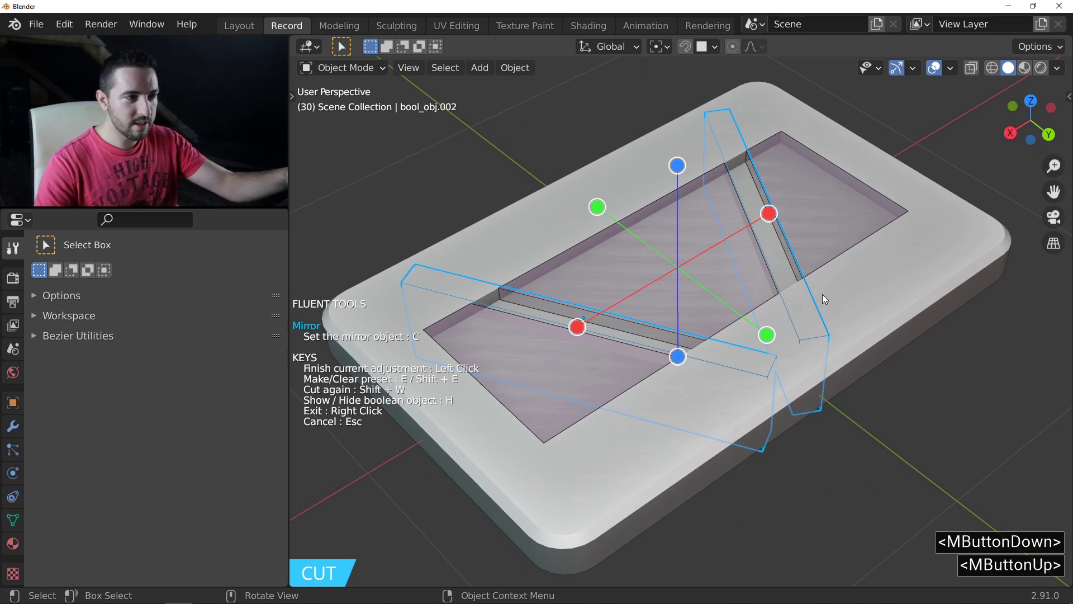
{"action": "right_click", "coordinate": [823, 295]}
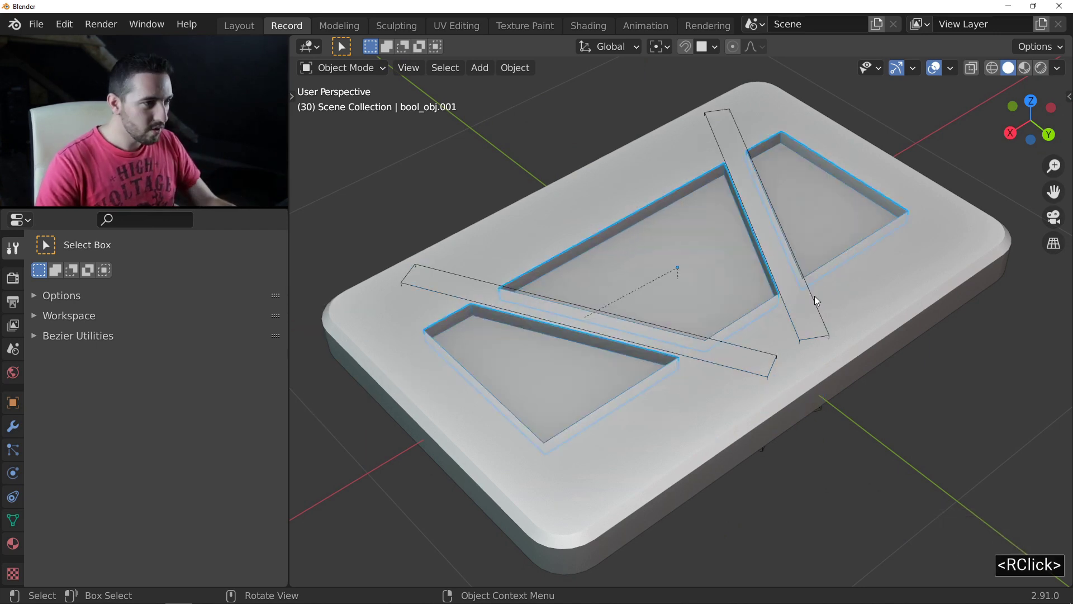
{"action": "right_click", "coordinate": [814, 302]}
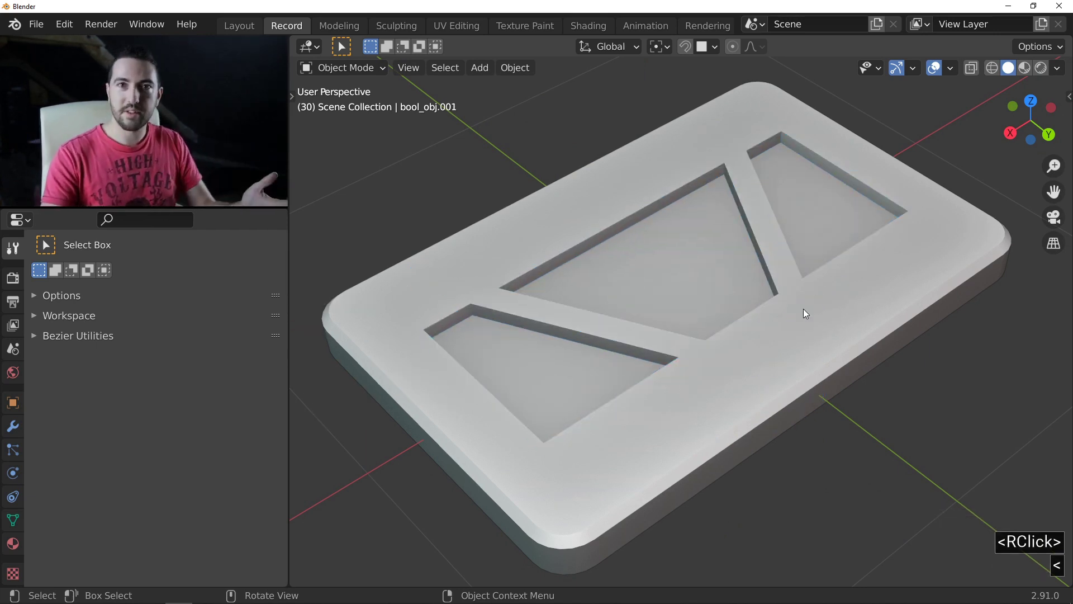
{"action": "middle_click_drag", "start_coordinate": [817, 290], "coordinate": [686, 283]}
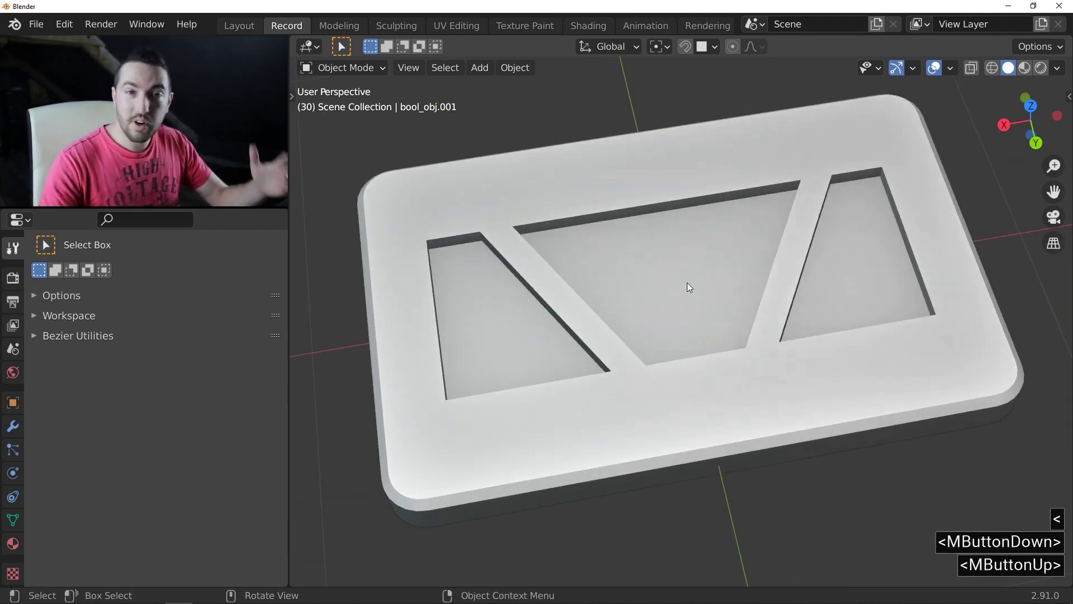
{"action": "middle_click_drag", "start_coordinate": [631, 236], "coordinate": [658, 236]}
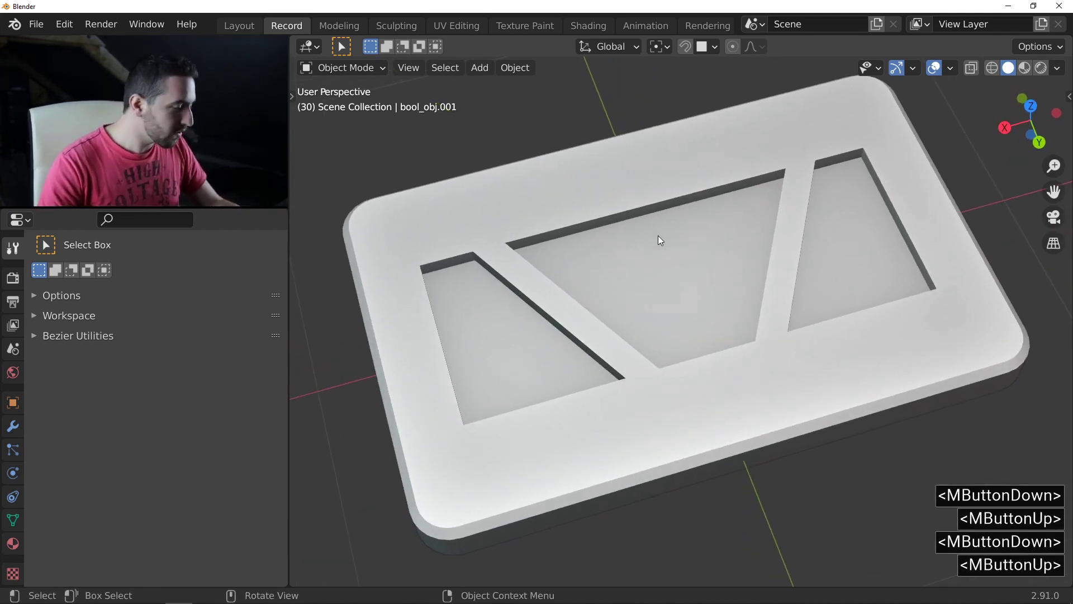
{"action": "left_click", "coordinate": [861, 150]}
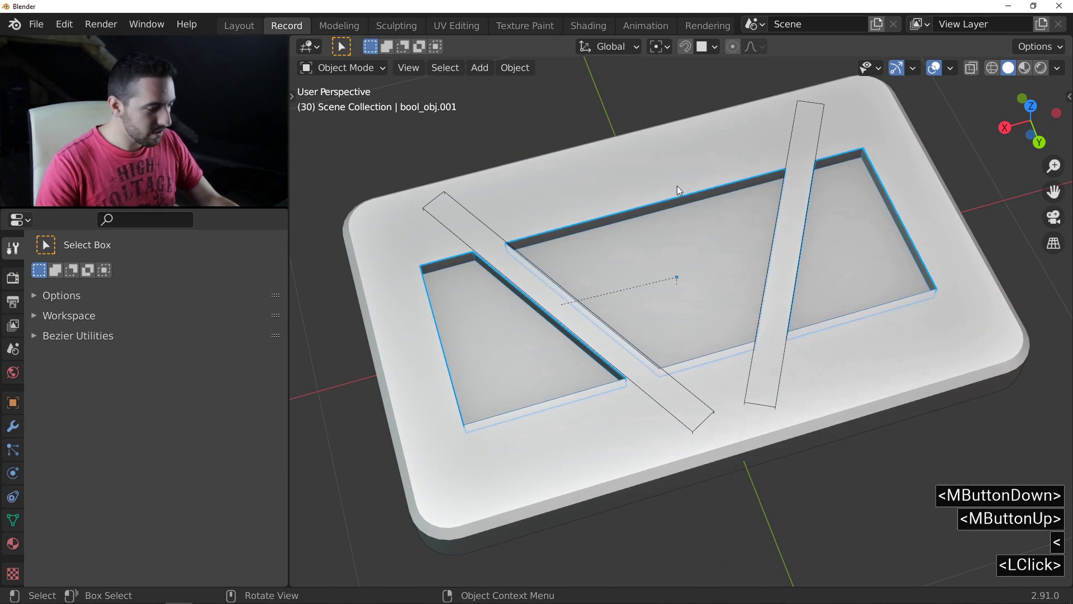
Start a nested cut and draw a rectangle down from the recess's upper edge, setting its depth
{"action": "key", "text": "f"}
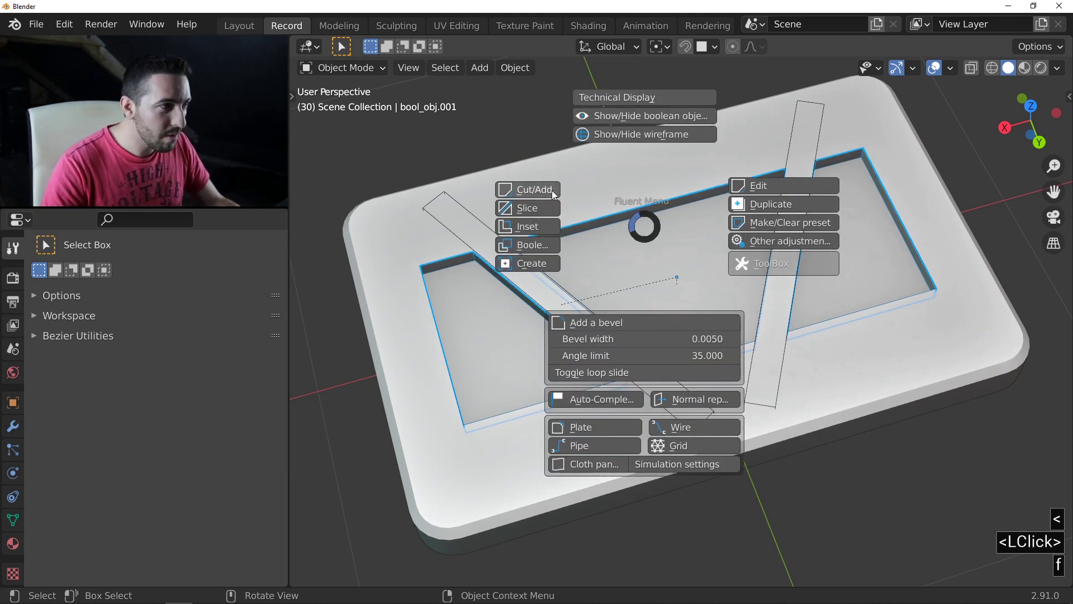
{"action": "left_click", "coordinate": [535, 187]}
{"action": "right_click", "coordinate": [620, 254]}
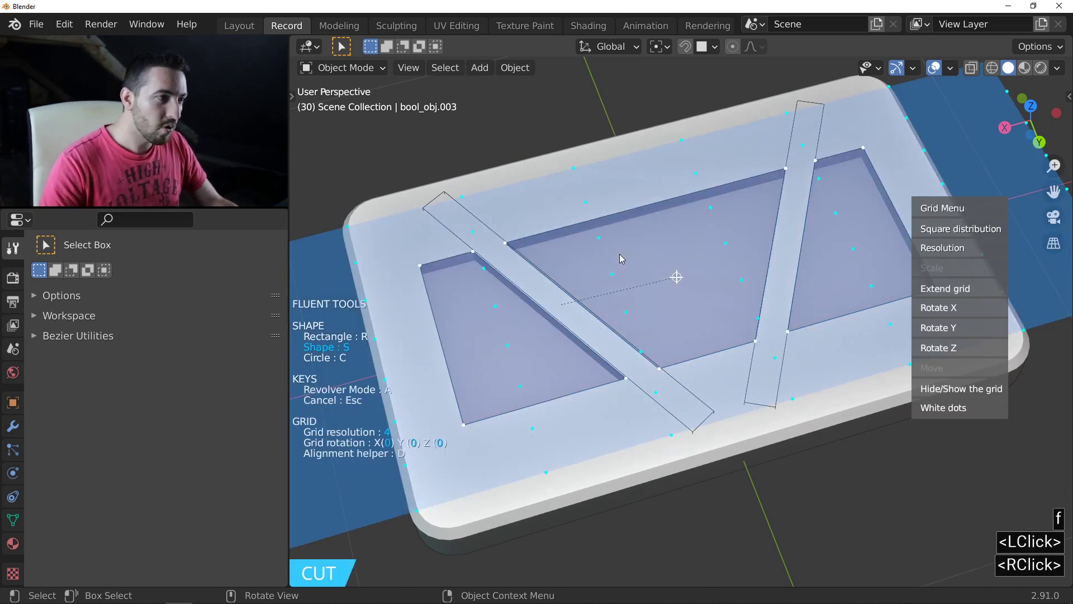
{"action": "left_click", "coordinate": [943, 255]}
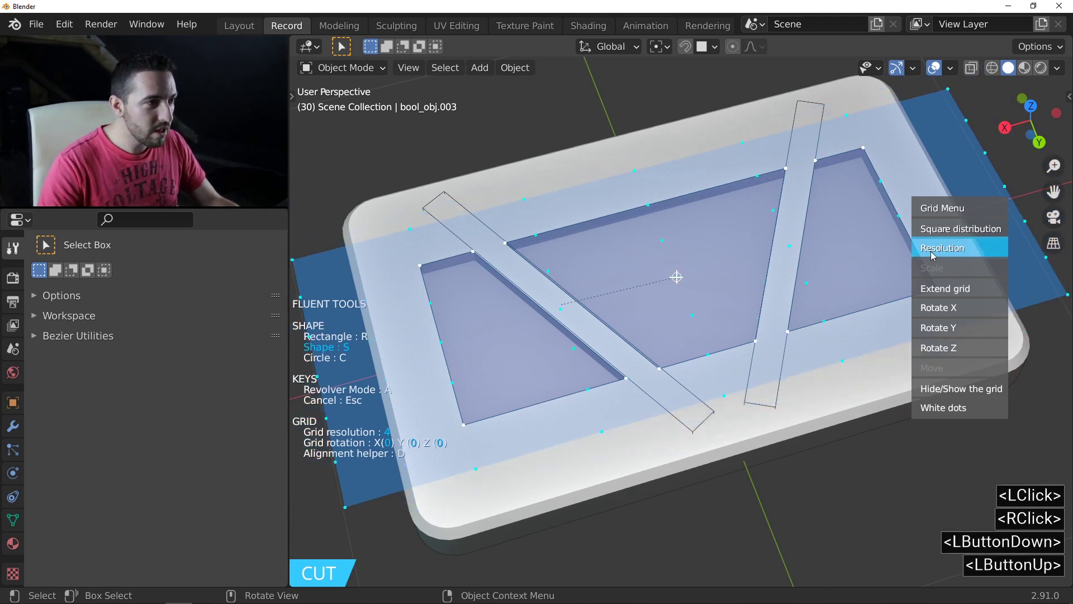
{"action": "key", "text": "r"}
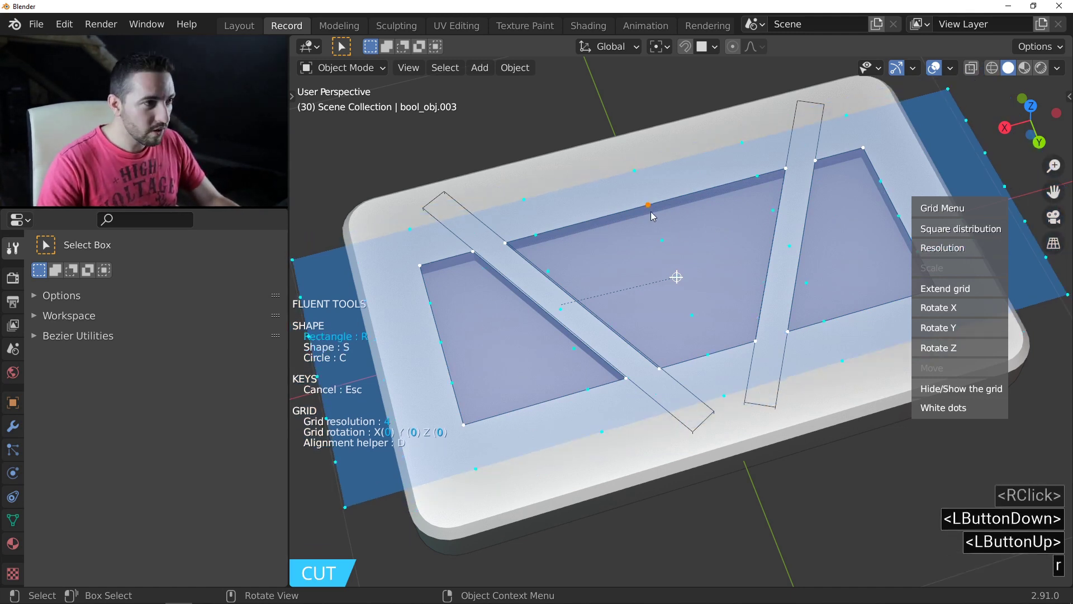
{"action": "left_click", "coordinate": [650, 207]}
{"action": "key", "text": "shift"}
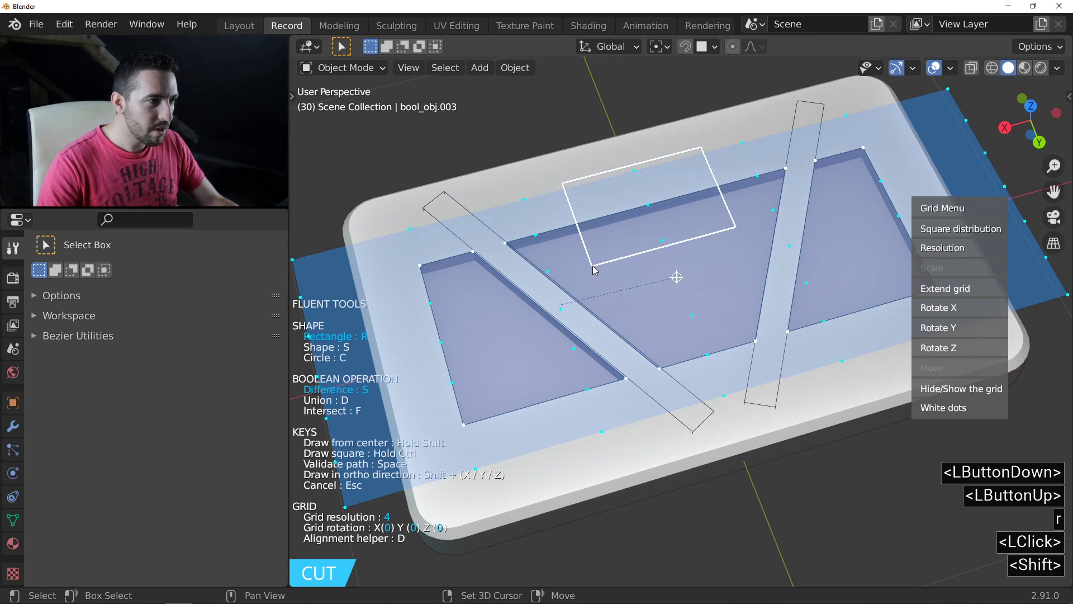
{"action": "left_click", "coordinate": [650, 291], "text": "shift"}
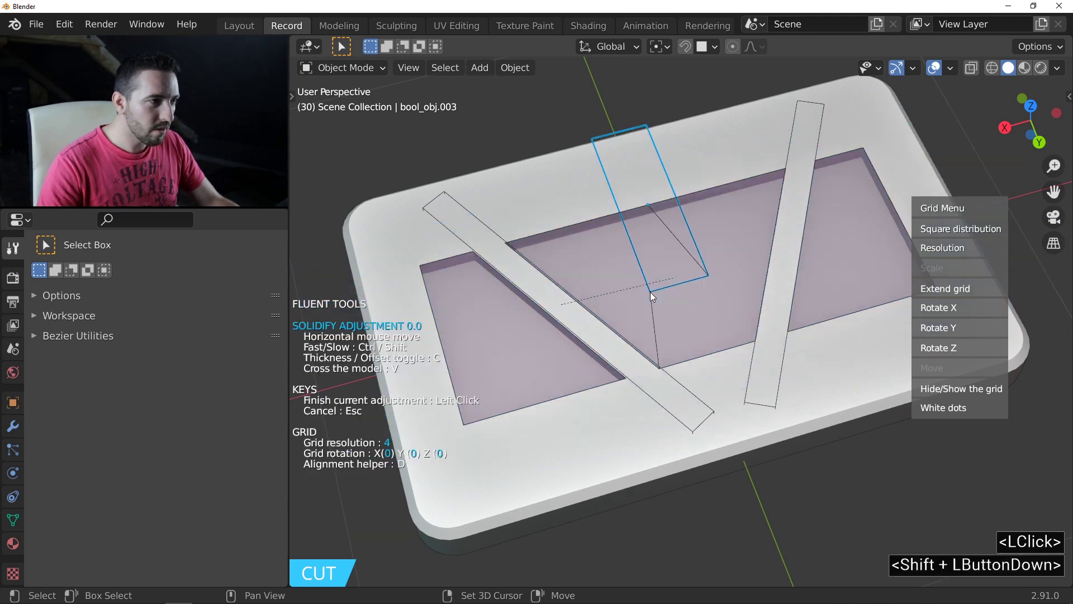
{"action": "left_click", "coordinate": [664, 293]}
Bevel the new tab cutter's corners and exit cutter editing
{"action": "left_click_drag", "start_coordinate": [664, 293], "coordinate": [838, 231]}
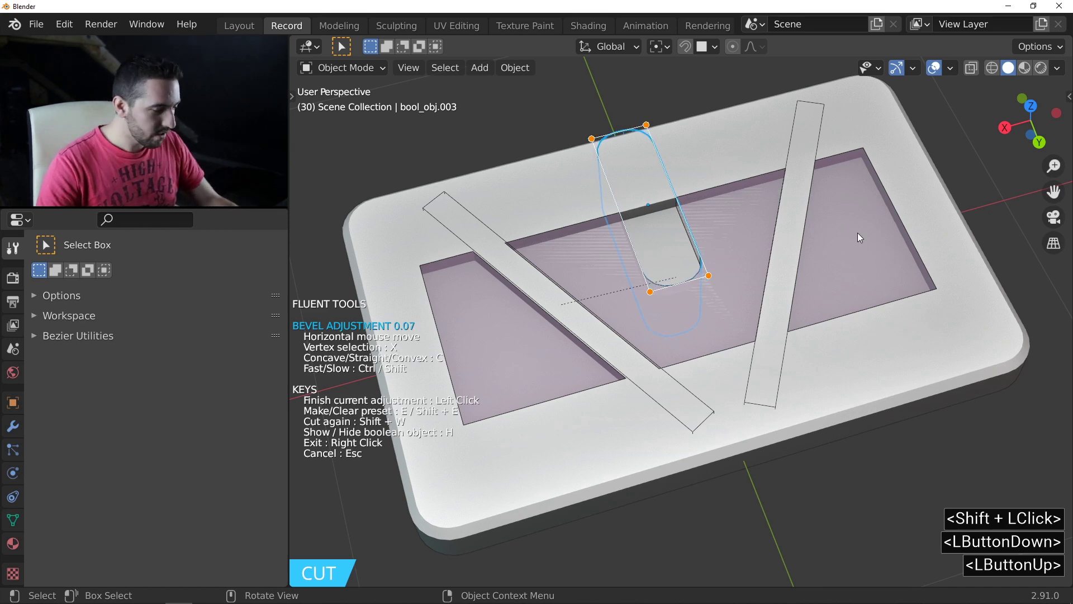
{"action": "left_click", "coordinate": [853, 234]}
{"action": "key", "text": "c"}
{"action": "right_click", "coordinate": [852, 234]}
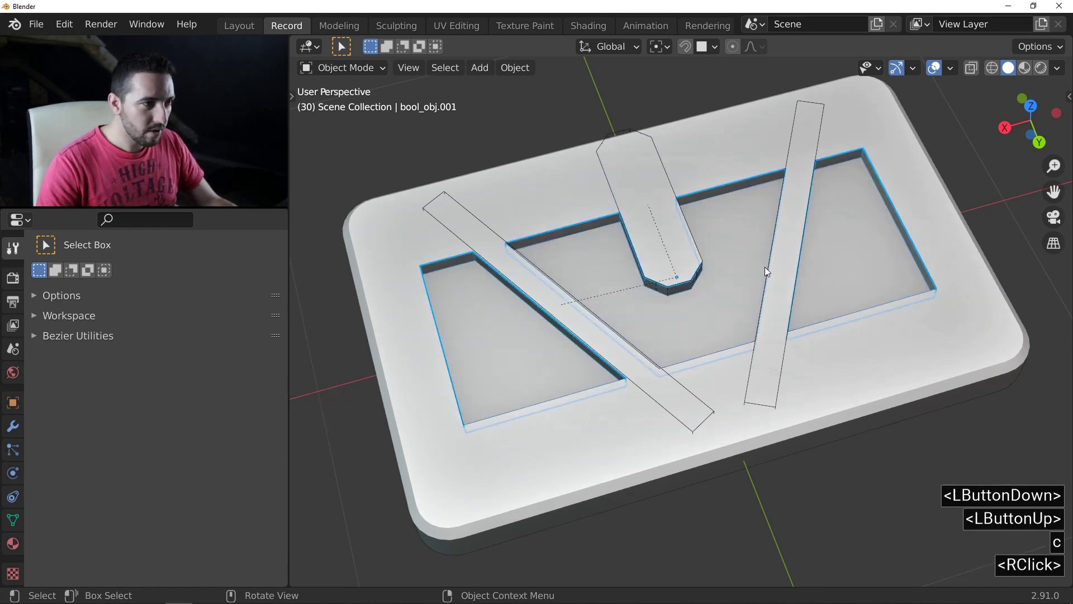
{"action": "middle_click_drag", "start_coordinate": [761, 268], "coordinate": [853, 233]}
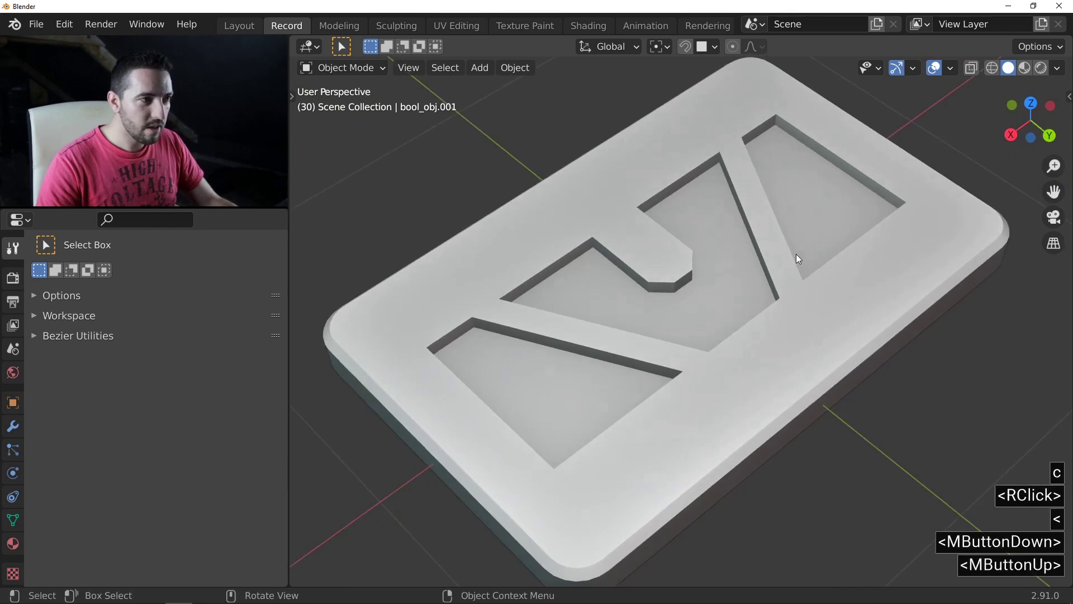
Orbit around the plate to view its three cut pockets and cutter bars
{"action": "middle_click_drag", "start_coordinate": [789, 256], "coordinate": [586, 270]}
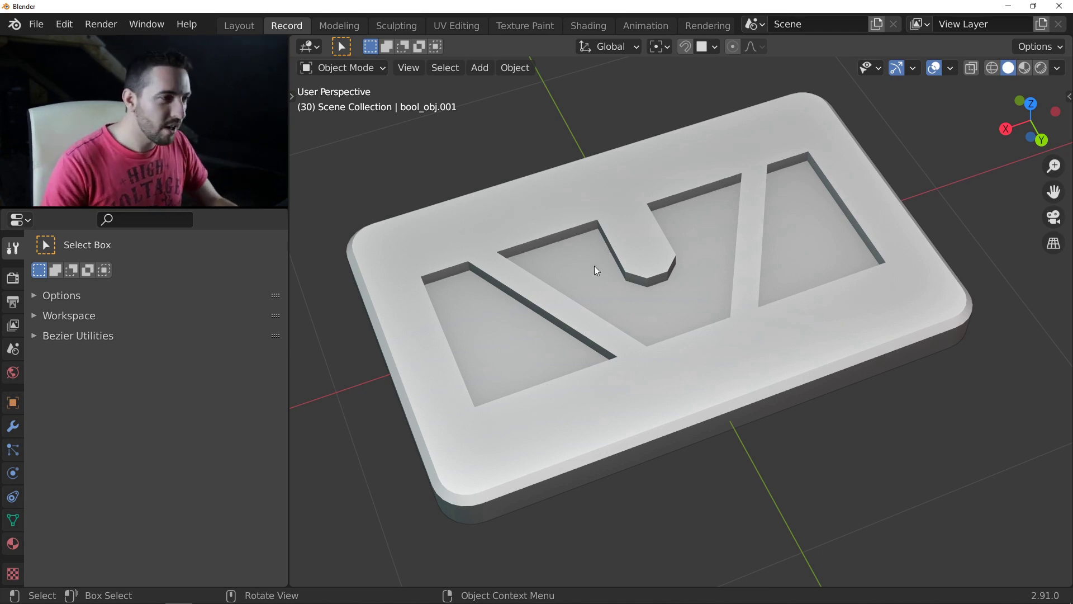
{"action": "middle_click_drag", "start_coordinate": [596, 266], "coordinate": [604, 266]}
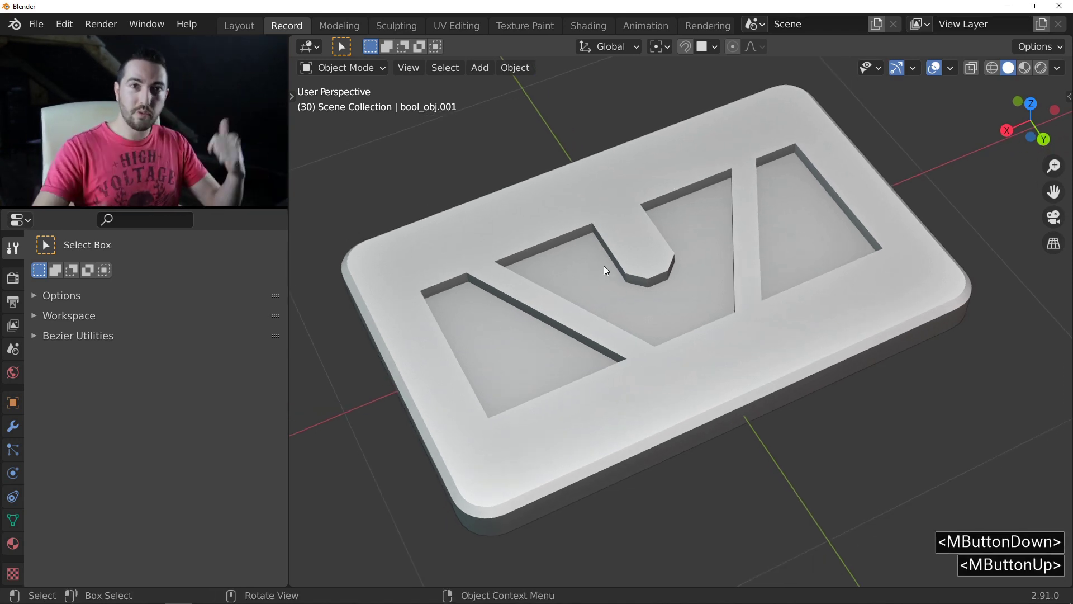
Delete everything and draw a Fluent circle at the grid centre, fixing its radius
{"action": "key", "text": "a"}
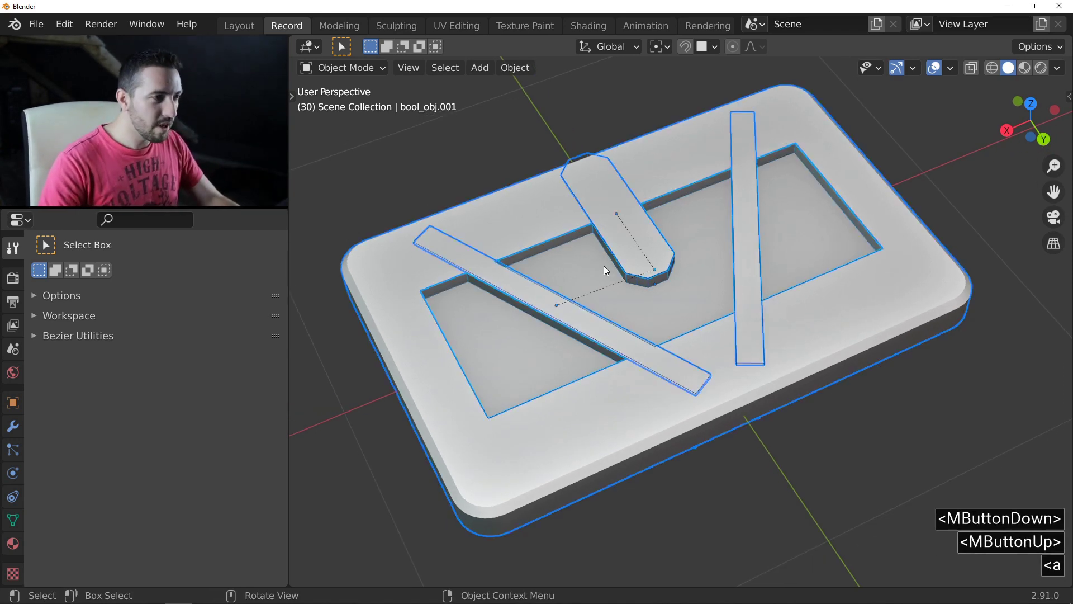
{"action": "key", "text": "Delete"}
{"action": "key", "text": "f"}
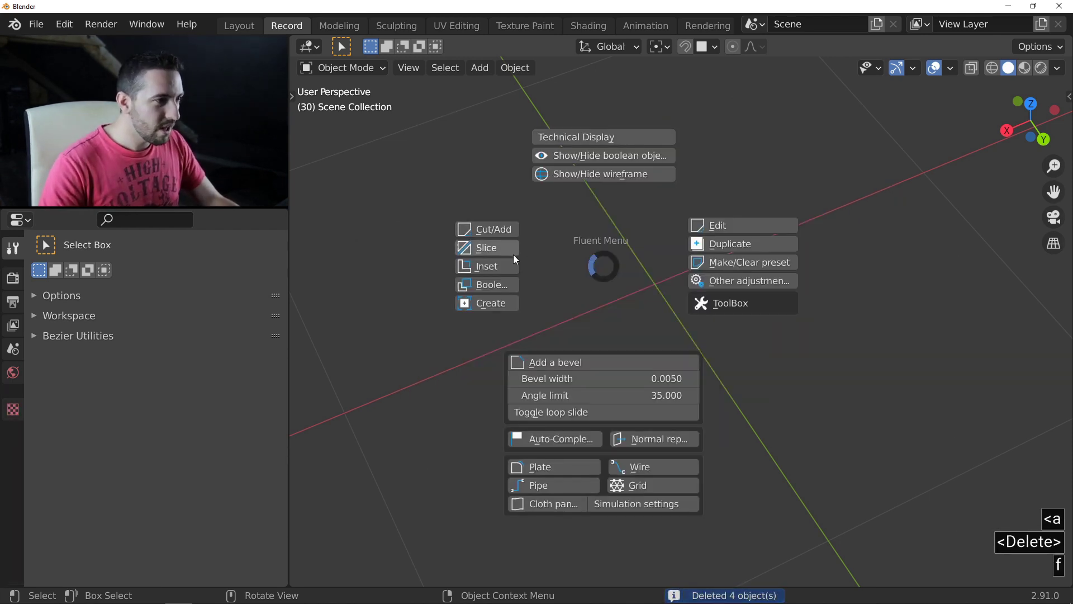
{"action": "left_click", "coordinate": [492, 302]}
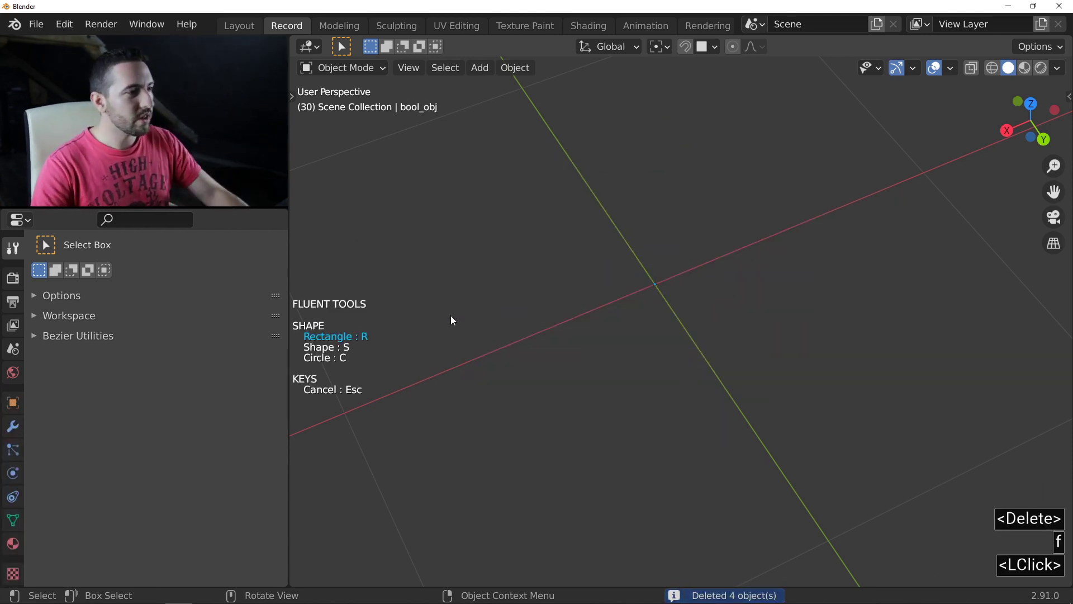
{"action": "key", "text": "c"}
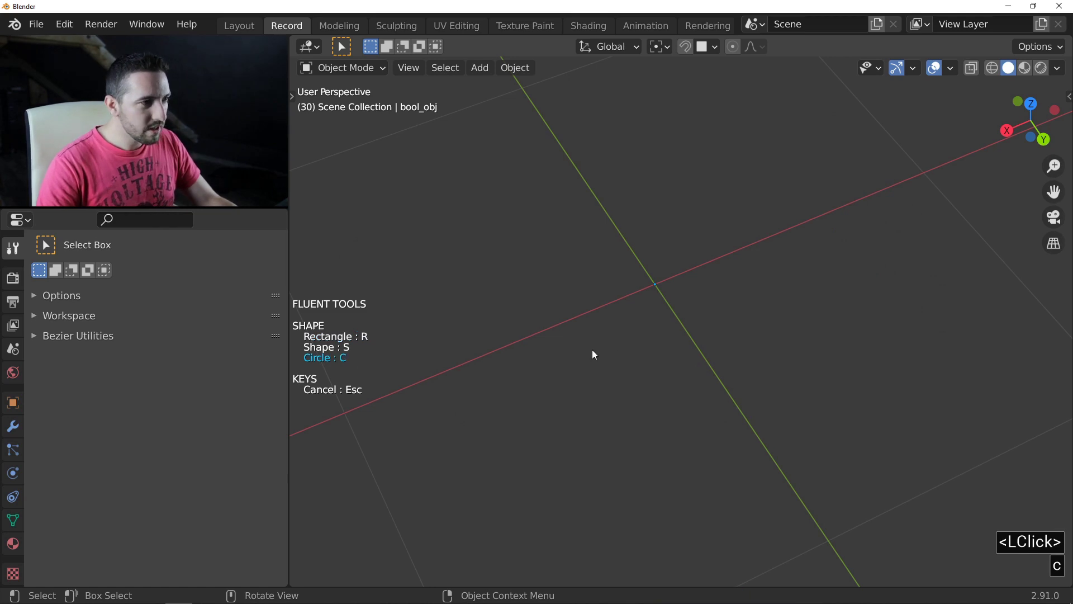
{"action": "right_click", "coordinate": [615, 324]}
{"action": "left_click", "coordinate": [646, 293]}
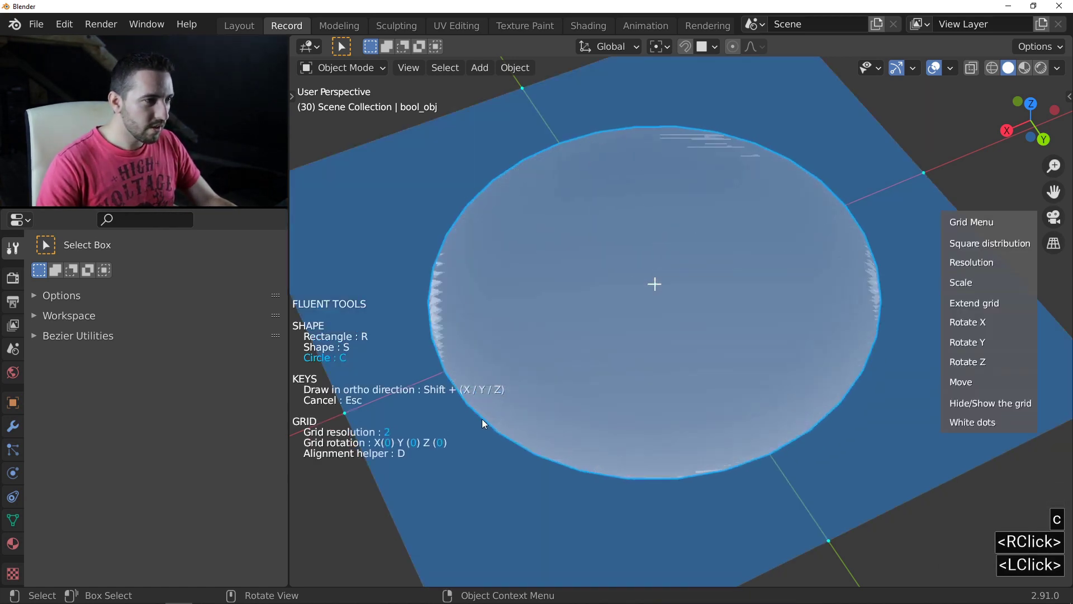
{"action": "left_click", "coordinate": [482, 419]}
Confirm the disc's depth, then cut a centred circular hole through its top face
{"action": "left_click", "coordinate": [510, 415]}
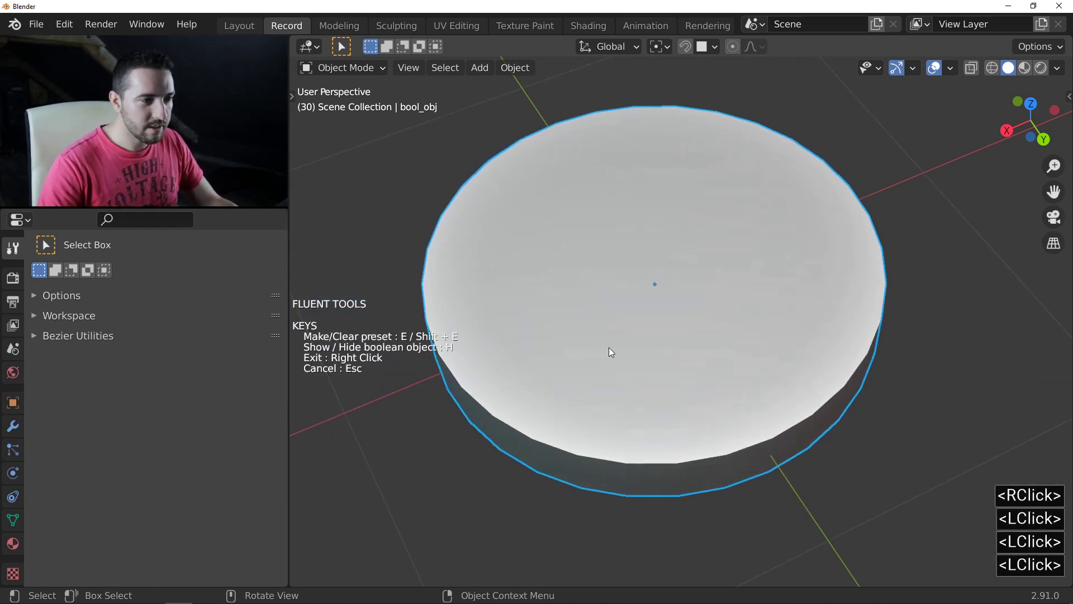
{"action": "right_click", "coordinate": [612, 319]}
{"action": "key", "text": "f"}
{"action": "left_click", "coordinate": [525, 303]}
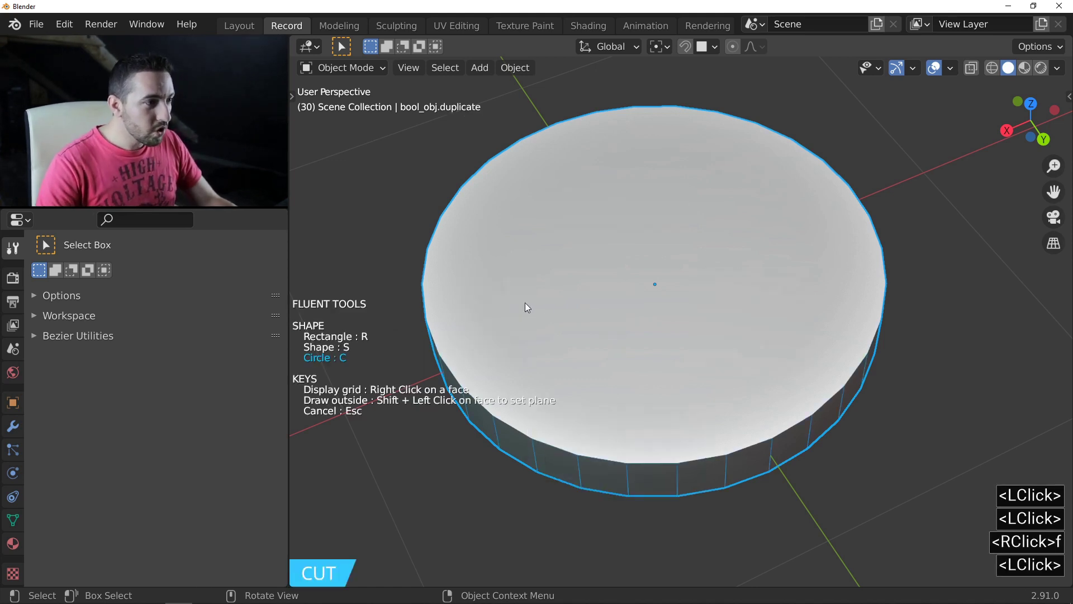
{"action": "right_click", "coordinate": [584, 293]}
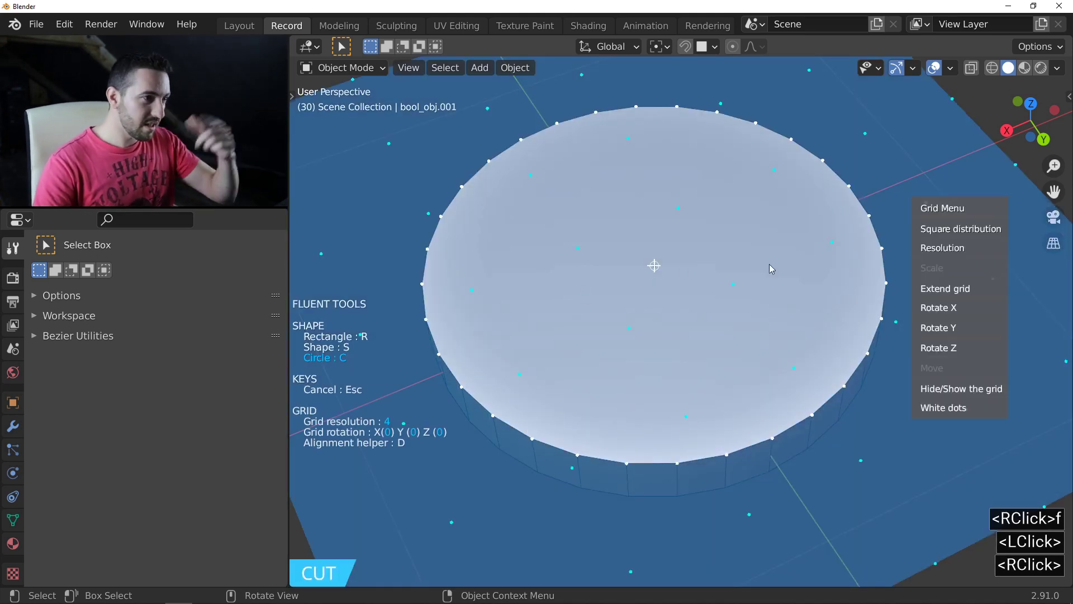
{"action": "left_click", "coordinate": [943, 247]}
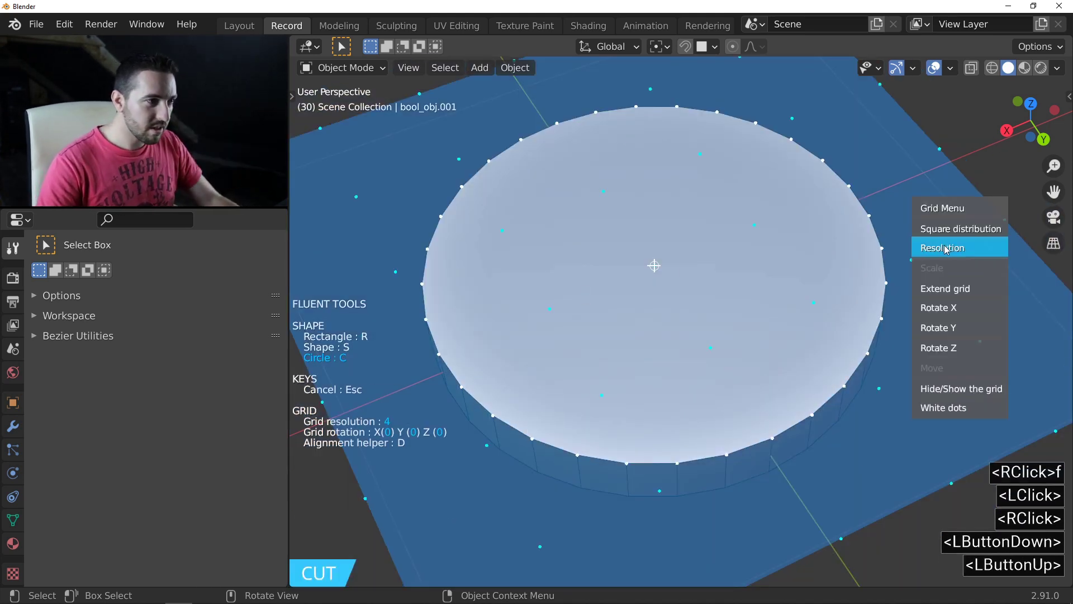
{"action": "left_click", "coordinate": [652, 266]}
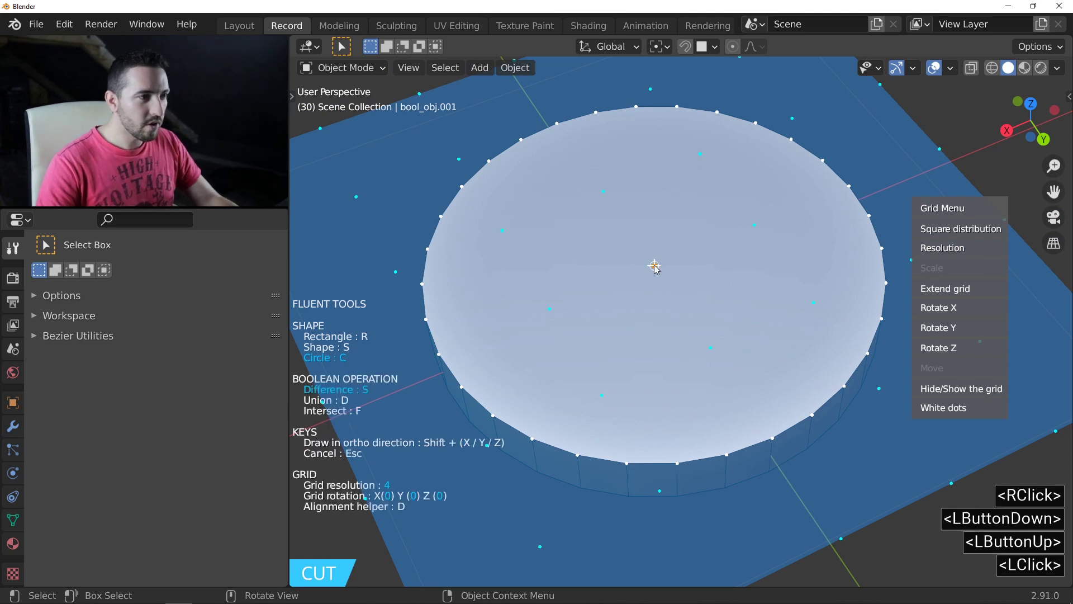
{"action": "left_click", "coordinate": [452, 306]}
{"action": "left_click", "coordinate": [425, 306]}
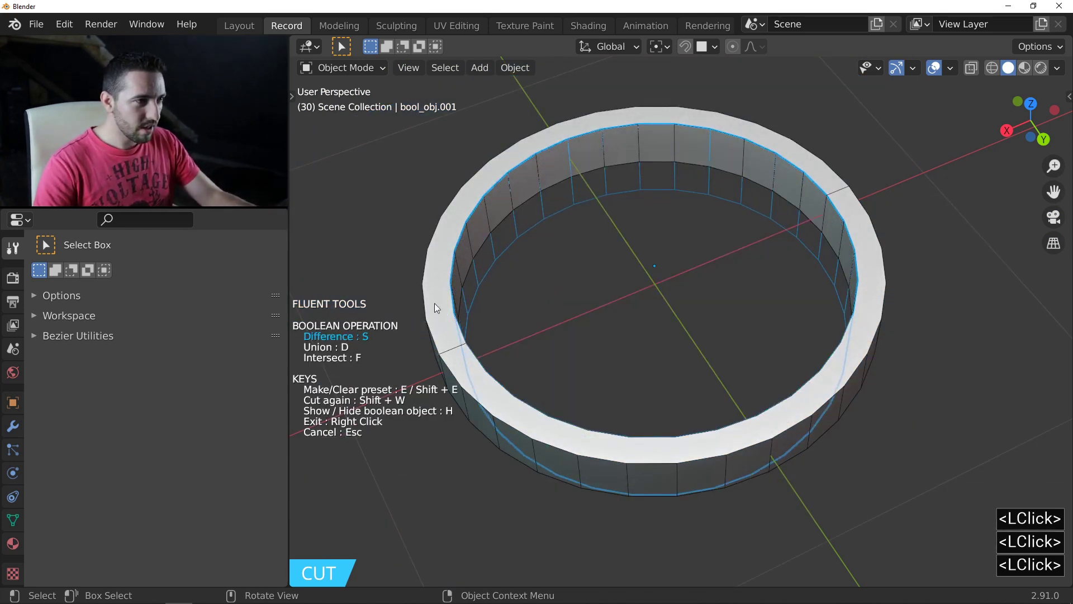
{"action": "right_click", "coordinate": [578, 283]}
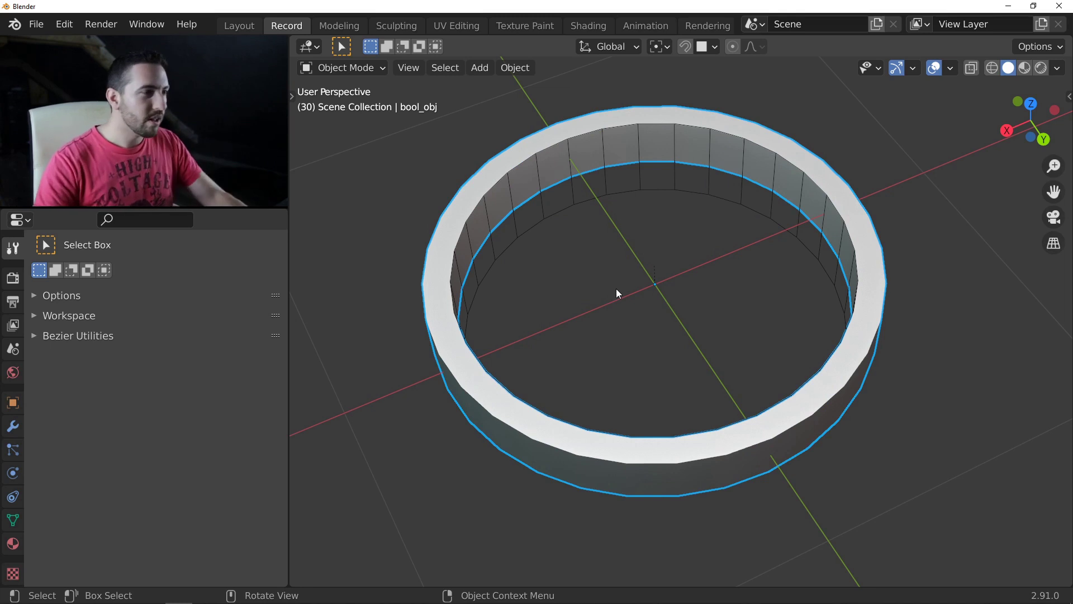
Start a Fluent cut on the inner ring cutter with a placement grid on its face
{"action": "left_click", "coordinate": [611, 189]}
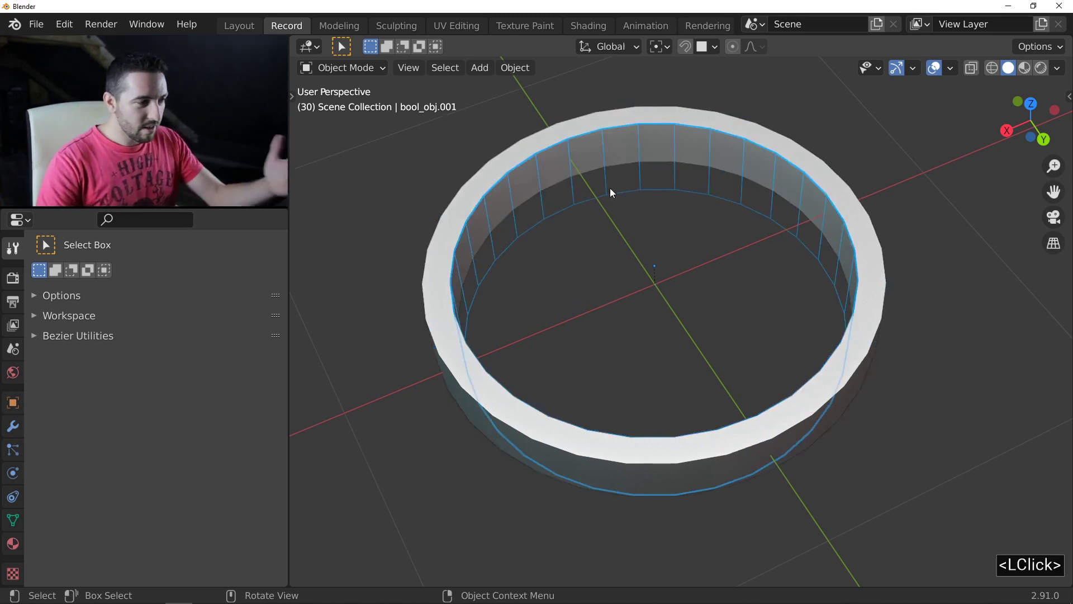
{"action": "key", "text": "f"}
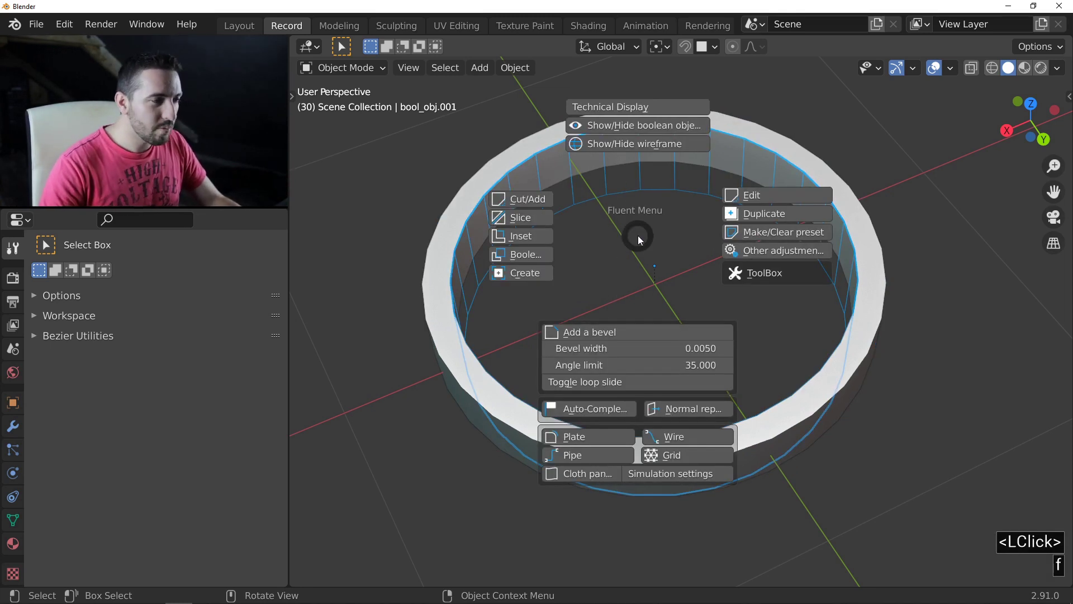
{"action": "left_click", "coordinate": [517, 196]}
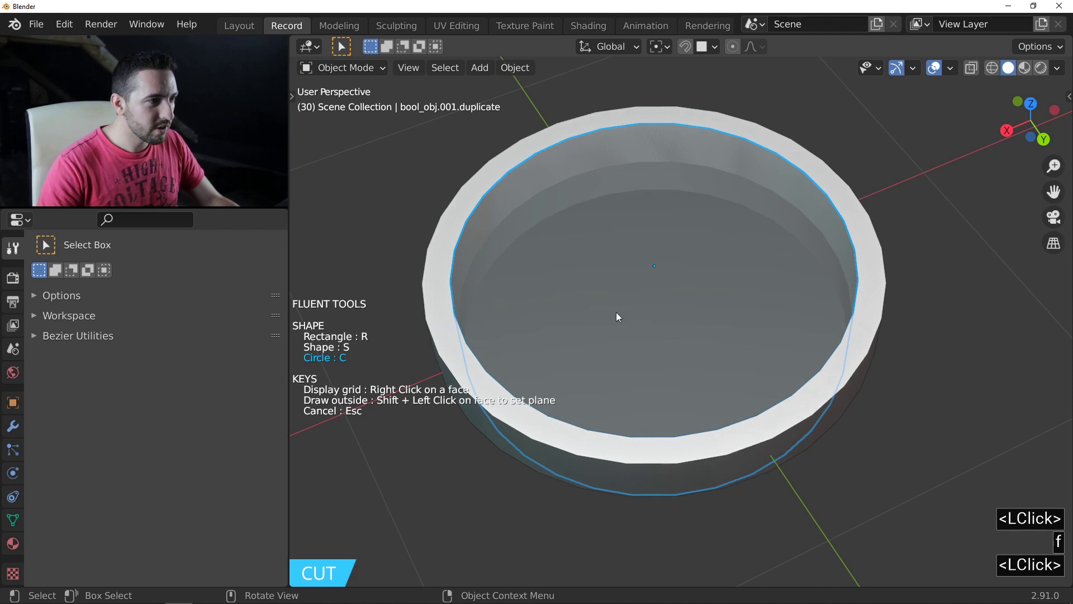
{"action": "right_click", "coordinate": [587, 258]}
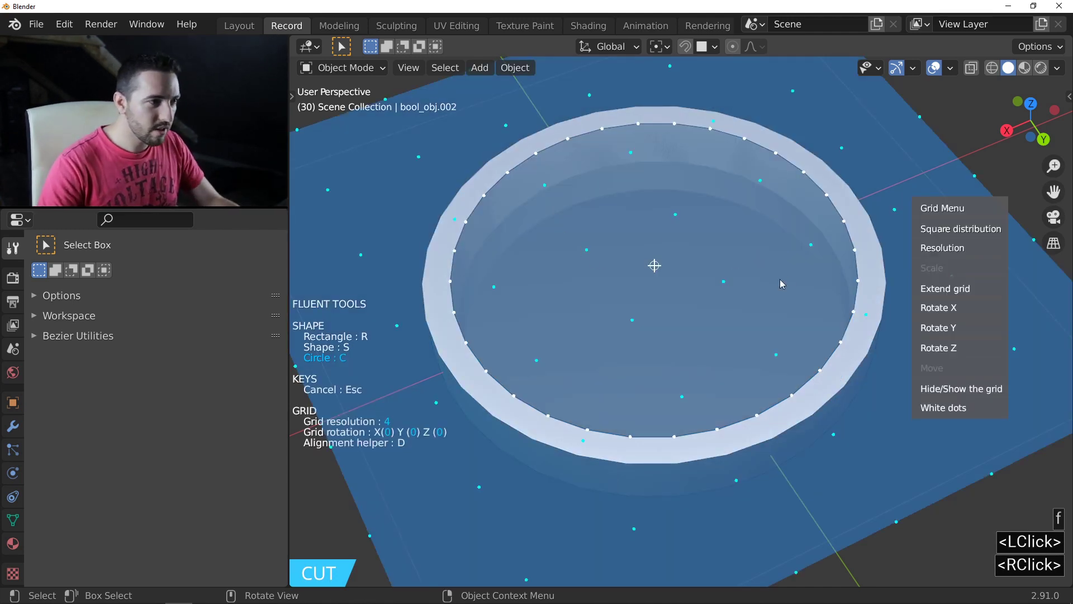
{"action": "left_click", "coordinate": [935, 253]}
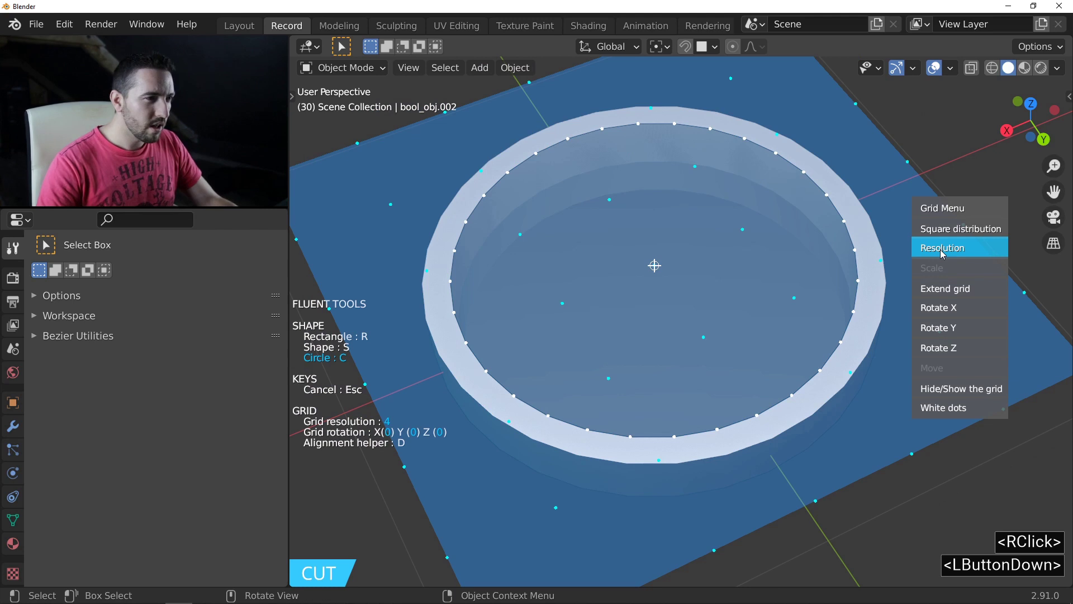
Draw a centred rectangular bar diagonally across the ring and set its cutting thickness
{"action": "key", "text": "r"}
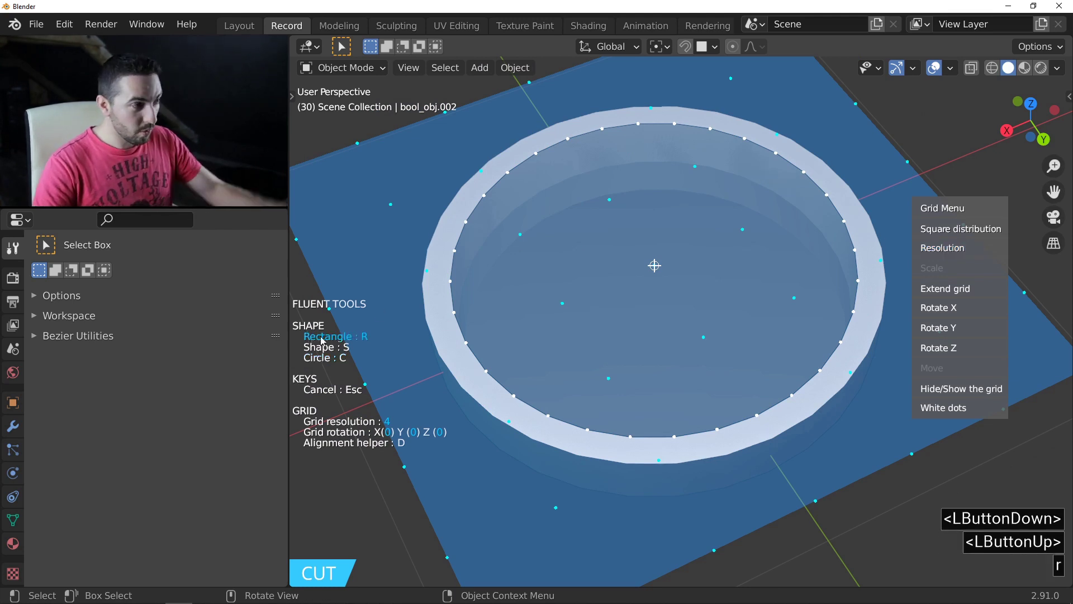
{"action": "left_click", "coordinate": [657, 268]}
{"action": "key", "text": "shift"}
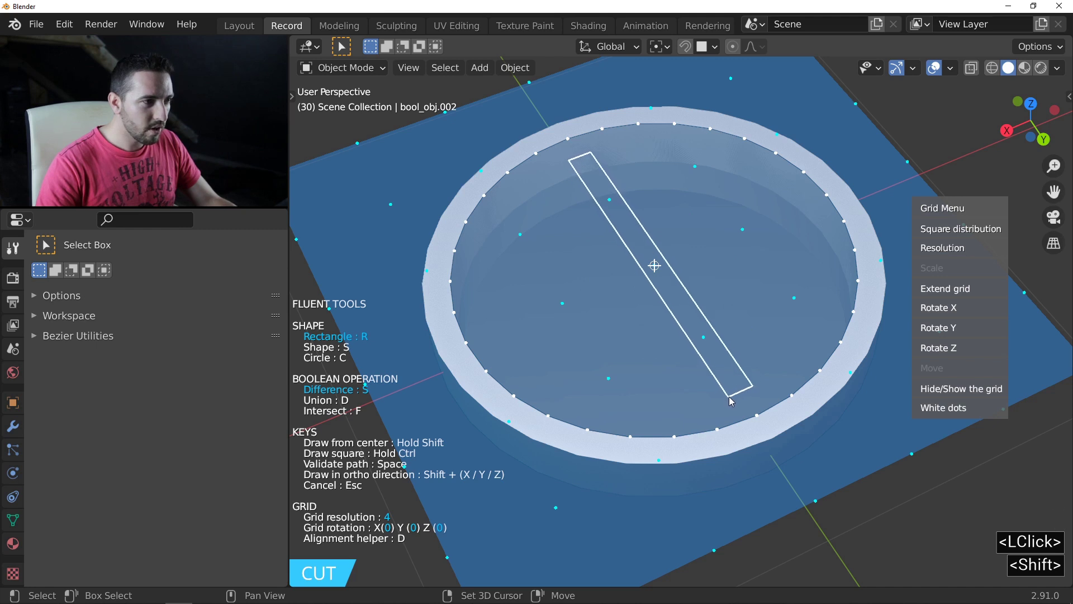
{"action": "left_click", "coordinate": [727, 398]}
{"action": "left_click", "coordinate": [640, 381]}
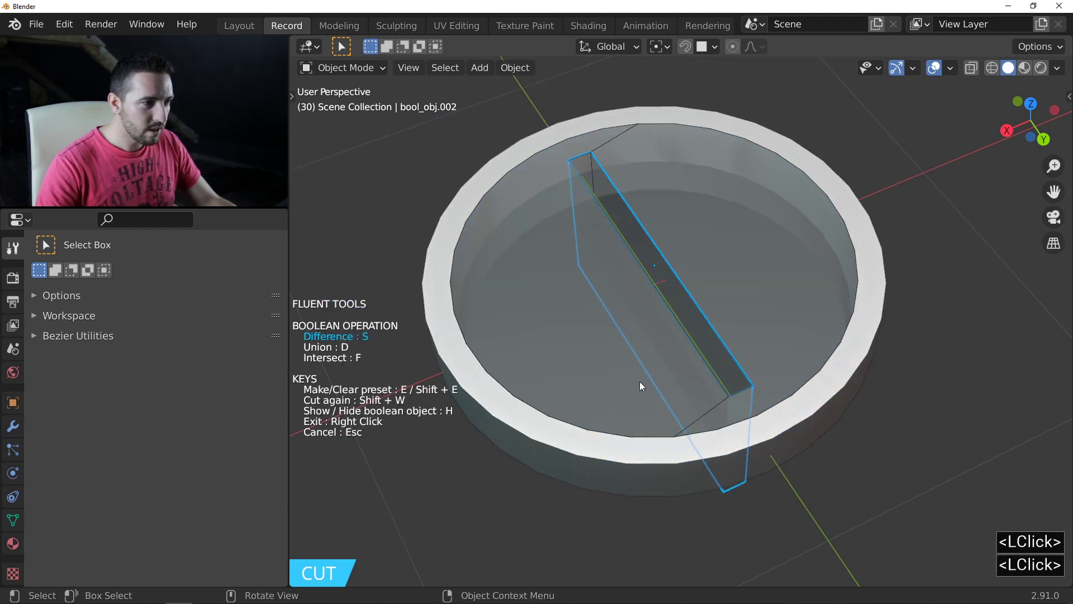
{"action": "middle_click_drag", "start_coordinate": [615, 351], "coordinate": [659, 205]}
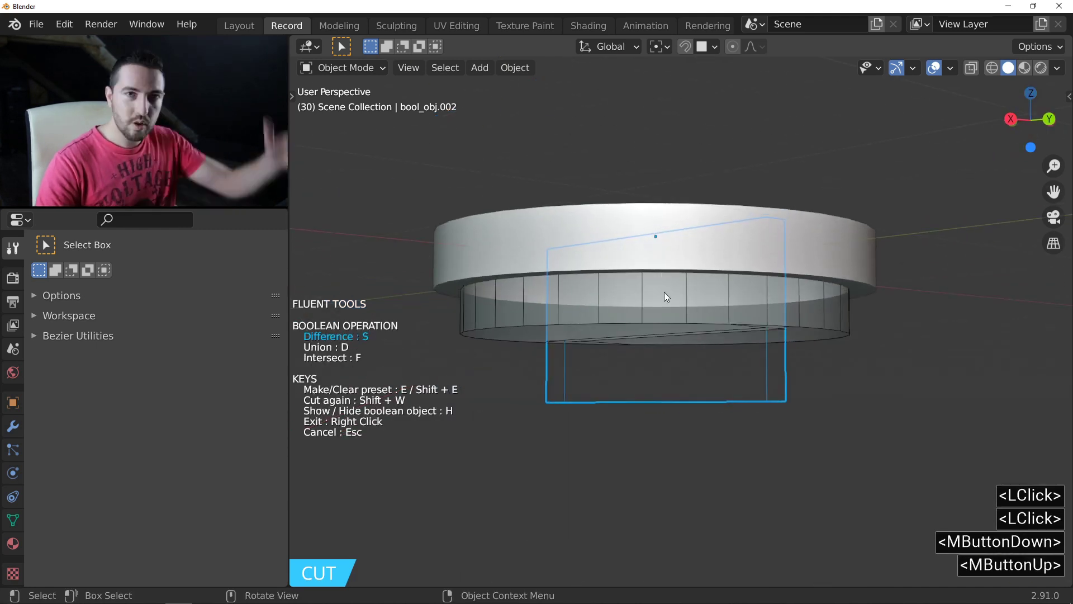
{"action": "middle_click_drag", "start_coordinate": [666, 259], "coordinate": [589, 254]}
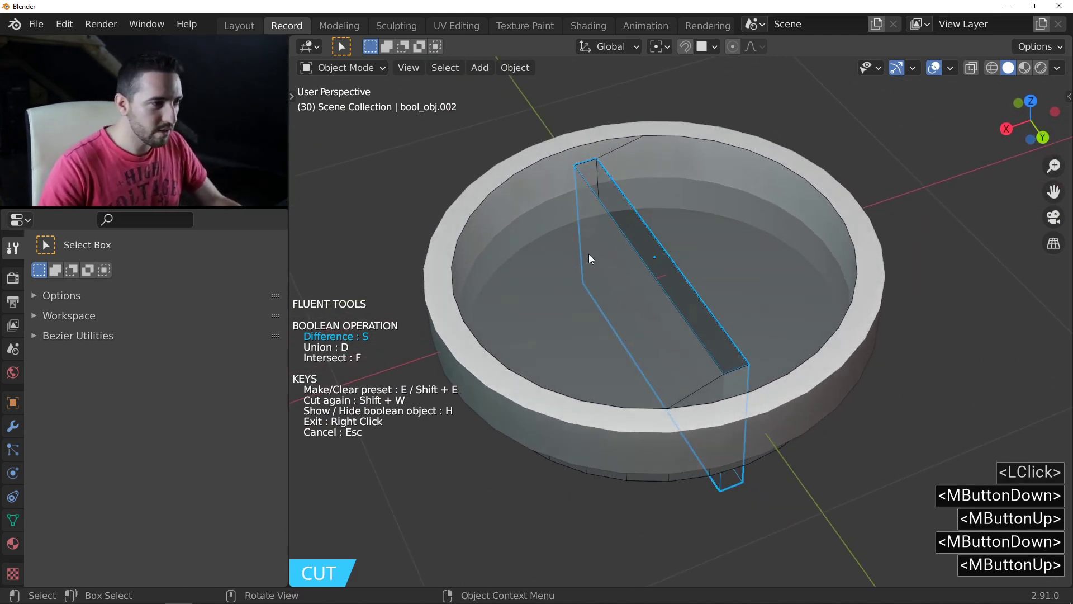
Circular-array the bar cutter into six copies rotated 90 degrees, then apply the spoke cut
{"action": "left_click", "coordinate": [588, 254]}
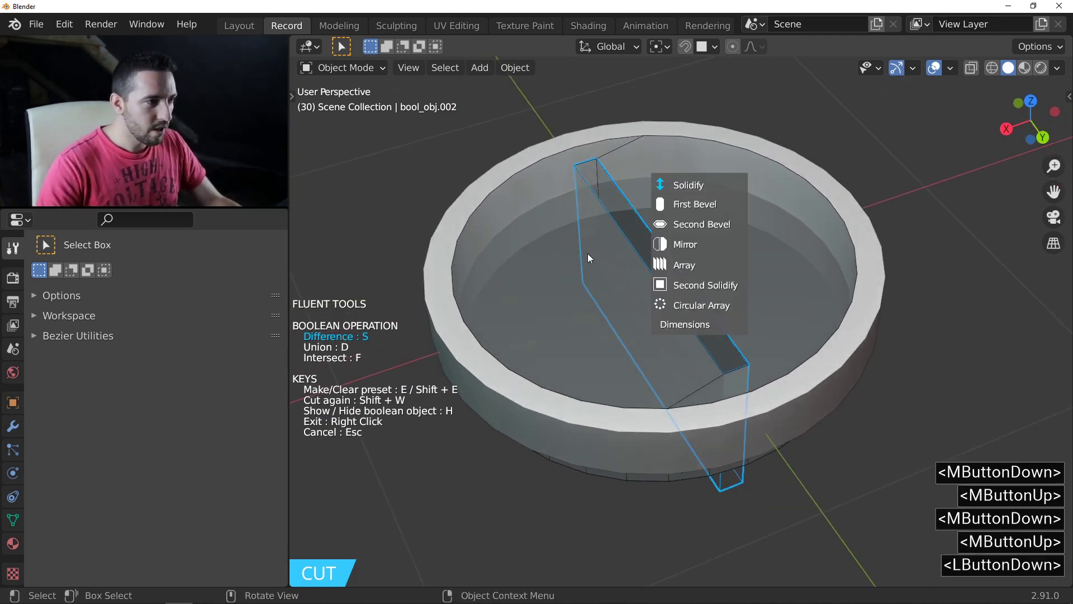
{"action": "left_click", "coordinate": [684, 309]}
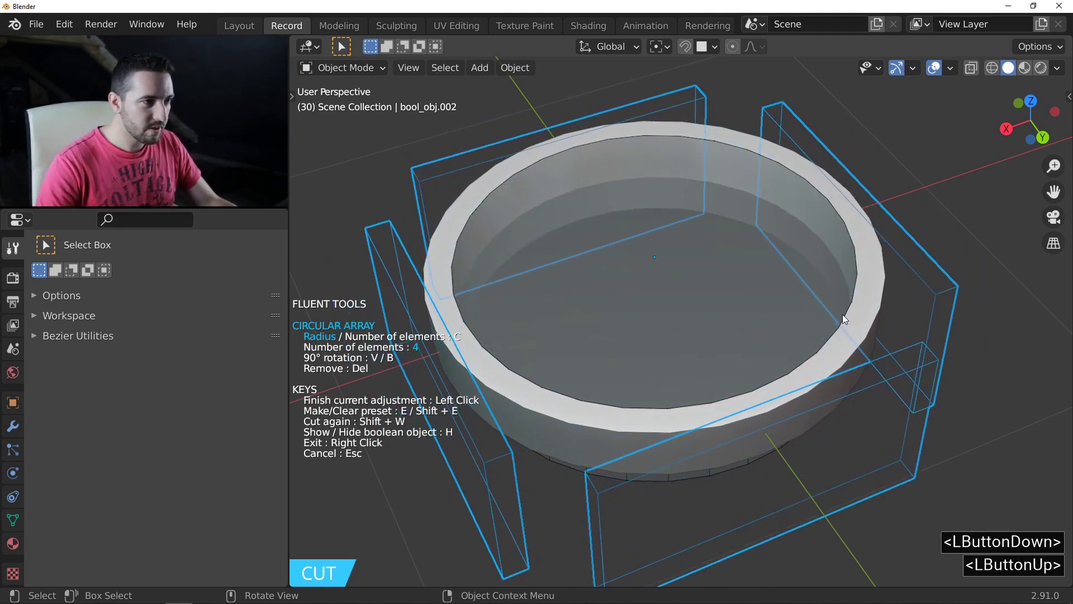
{"action": "key", "text": "v"}
{"action": "key", "text": "b"}
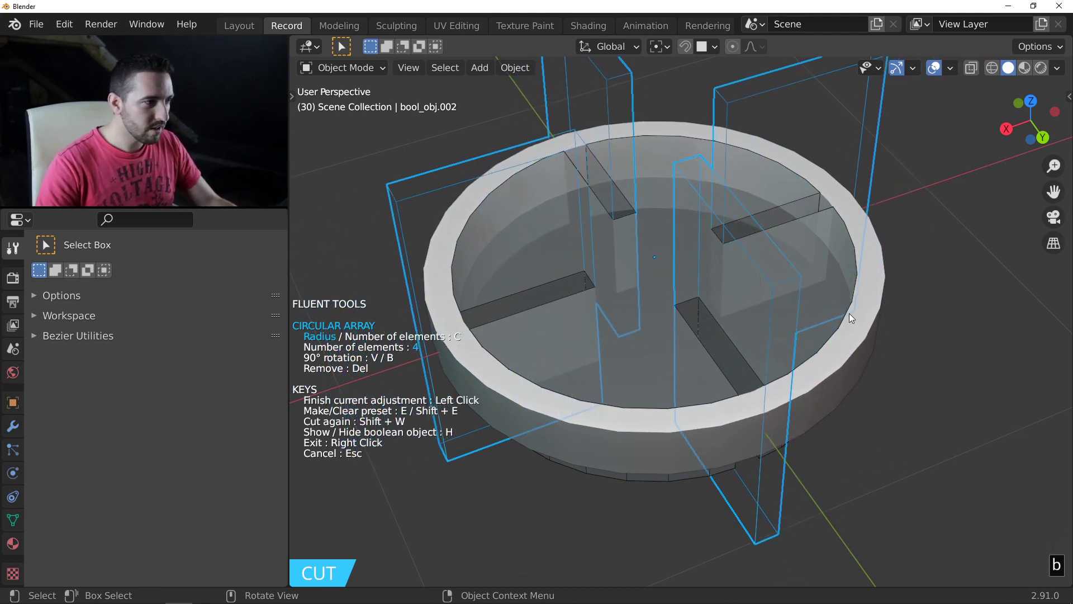
{"action": "key", "text": "c"}
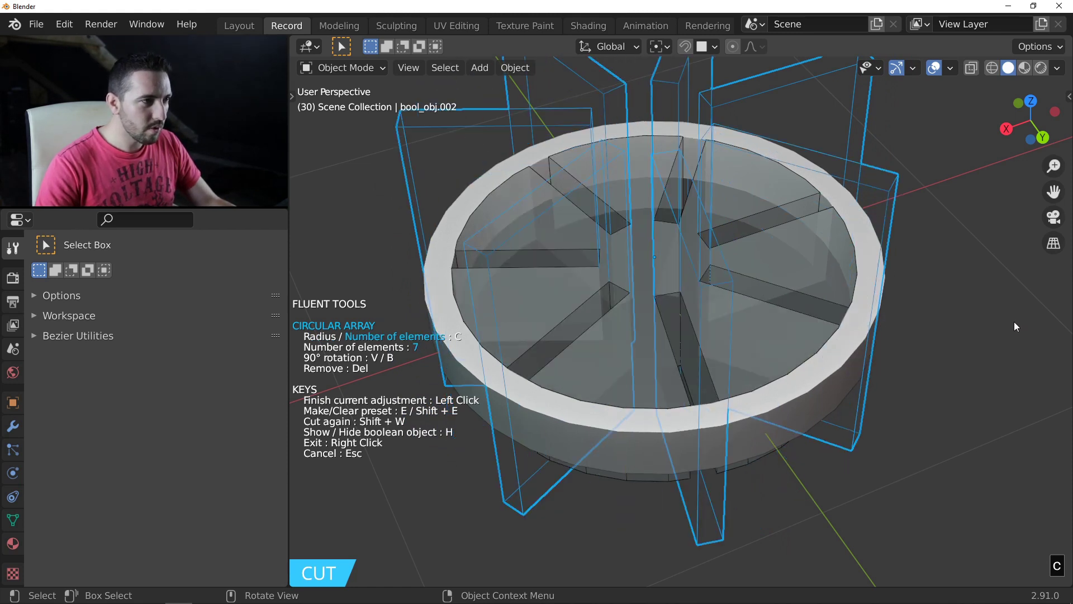
{"action": "left_click", "coordinate": [978, 327]}
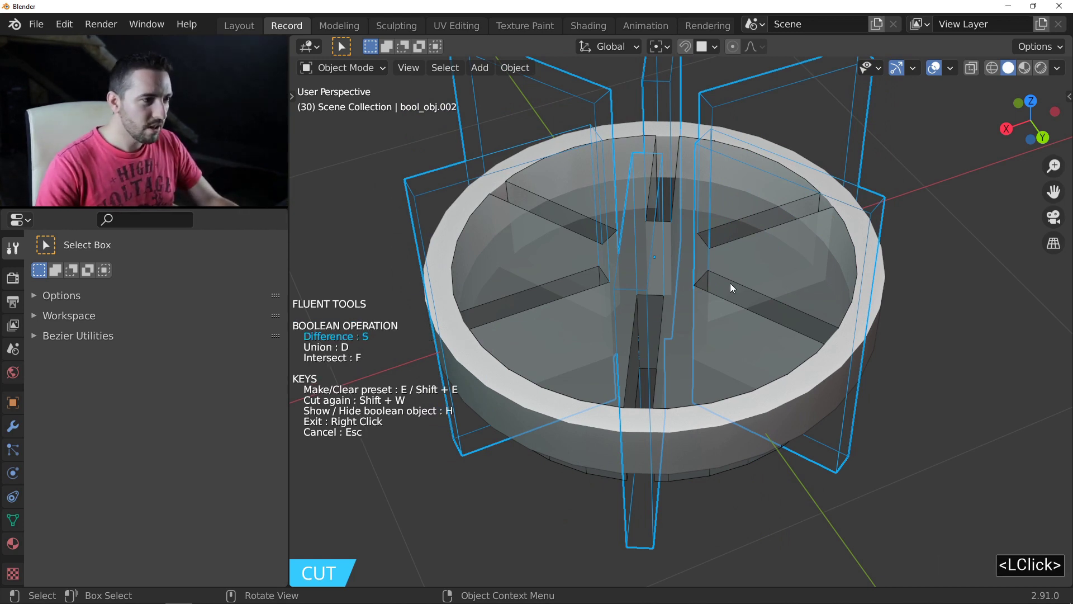
{"action": "right_click", "coordinate": [716, 286]}
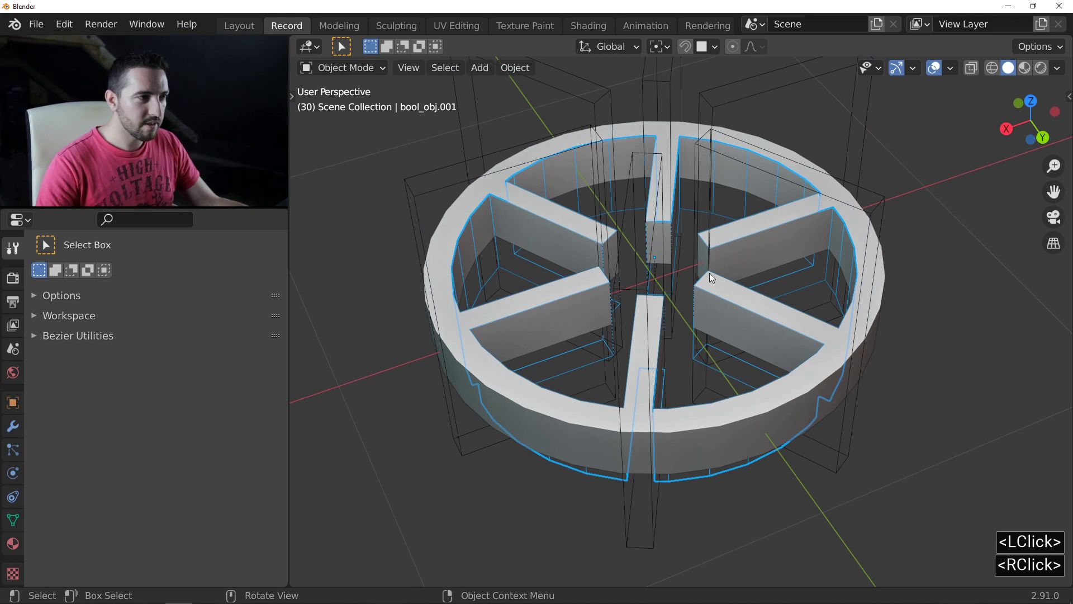
Start a new Fluent cut on the wheel with a resized placement grid on its top face
{"action": "mouse_move", "coordinate": [709, 273]}
{"action": "middle_mouse_down"}
{"action": "mouse_move", "coordinate": [682, 310]}
{"action": "mouse_move", "coordinate": [685, 352]}
{"action": "mouse_move", "coordinate": [681, 280]}
{"action": "mouse_move", "coordinate": [716, 268]}
{"action": "middle_mouse_up"}
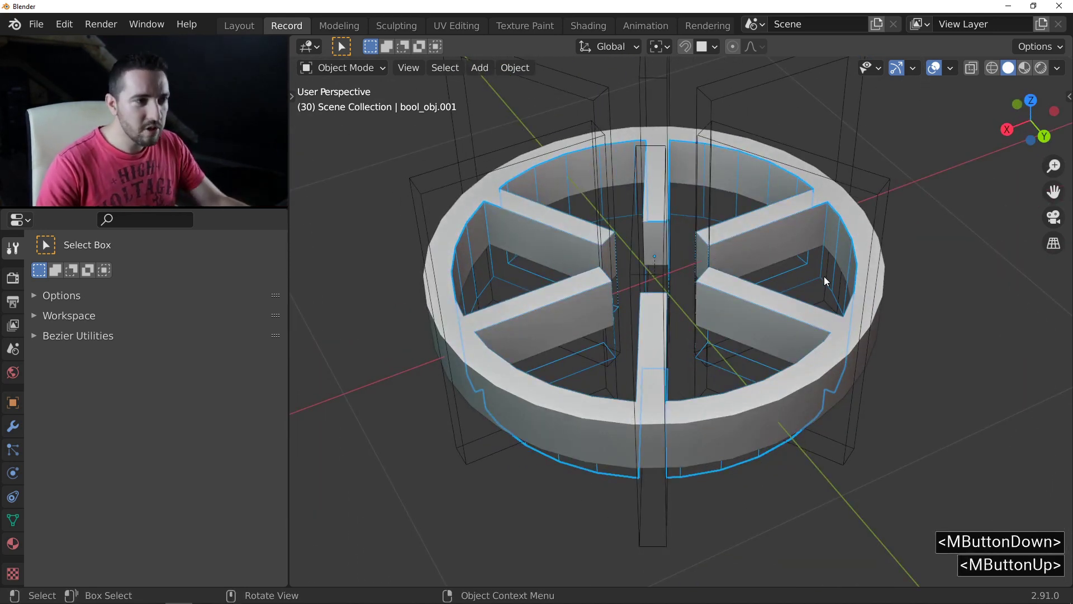
{"action": "left_click", "coordinate": [683, 219]}
{"action": "left_click", "coordinate": [684, 219]}
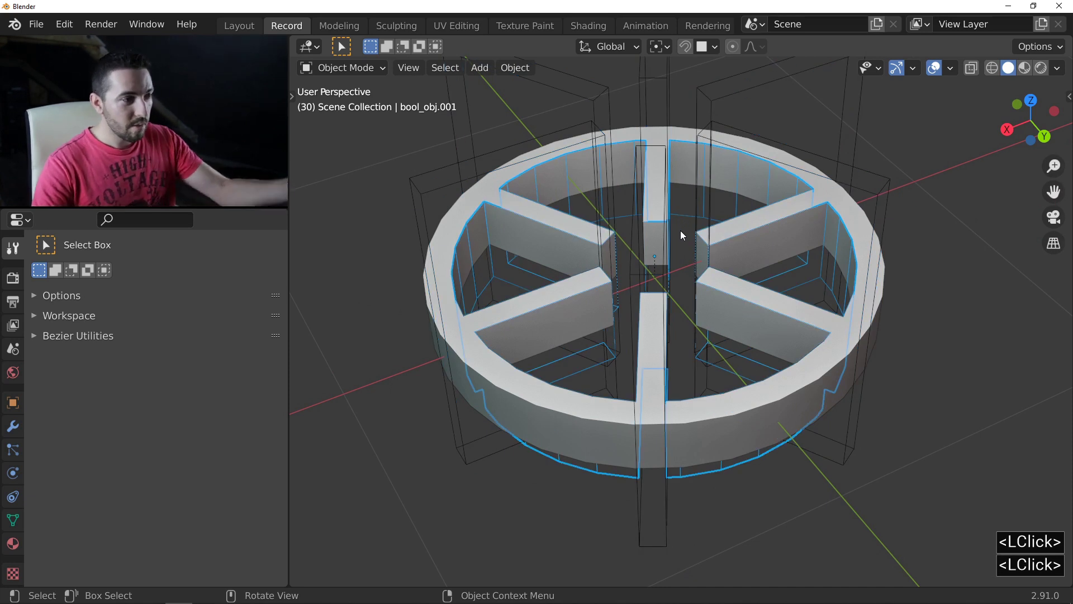
{"action": "key", "text": "f"}
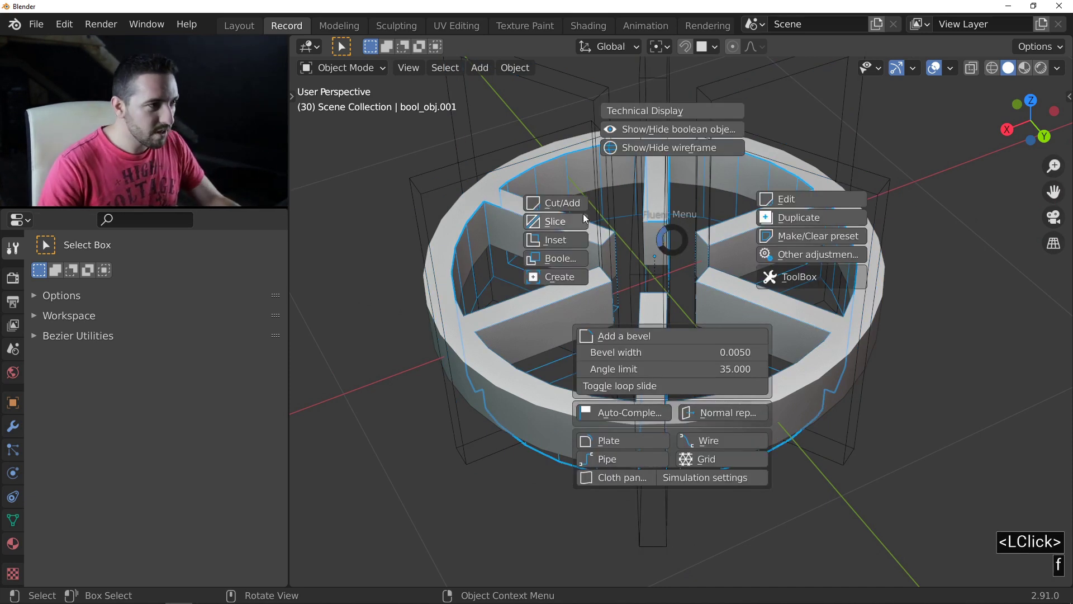
{"action": "left_click", "coordinate": [573, 206]}
{"action": "right_click", "coordinate": [616, 263]}
{"action": "middle_click_drag", "start_coordinate": [616, 263], "coordinate": [626, 302]}
{"action": "left_click", "coordinate": [933, 265]}
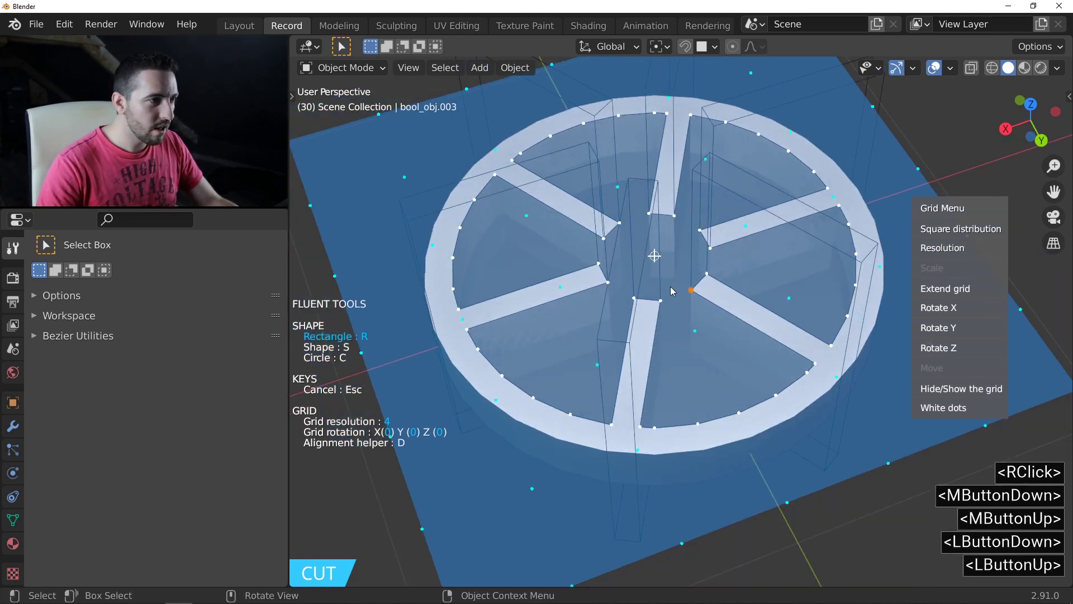
Draw a circle at the wheel centre, set its depth, and finish the round cut
{"action": "key", "text": "c"}
{"action": "left_click", "coordinate": [655, 256]}
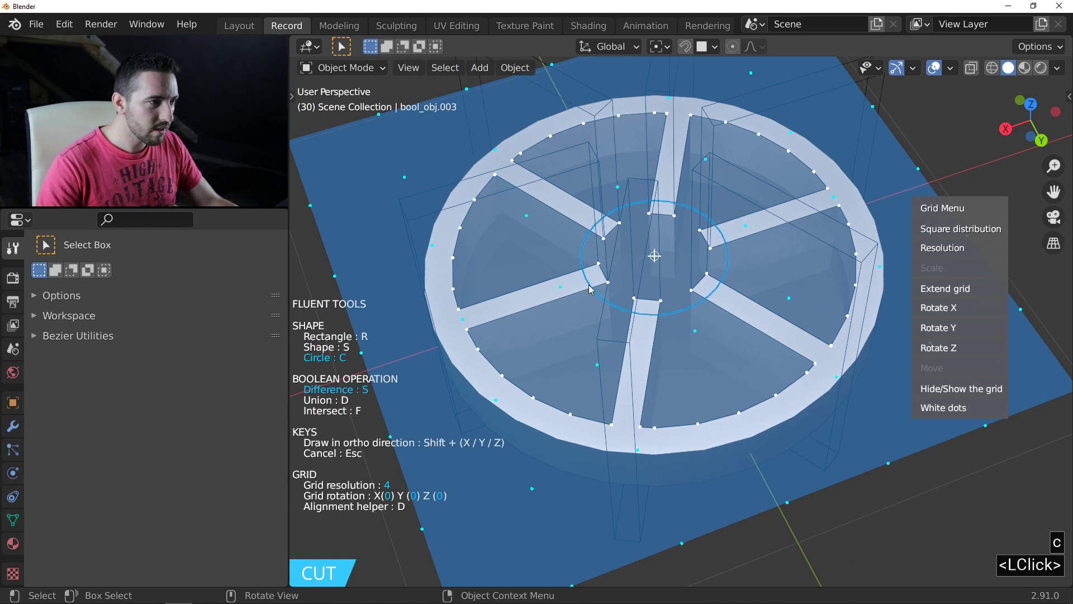
{"action": "left_click", "coordinate": [593, 289]}
{"action": "left_click", "coordinate": [462, 279]}
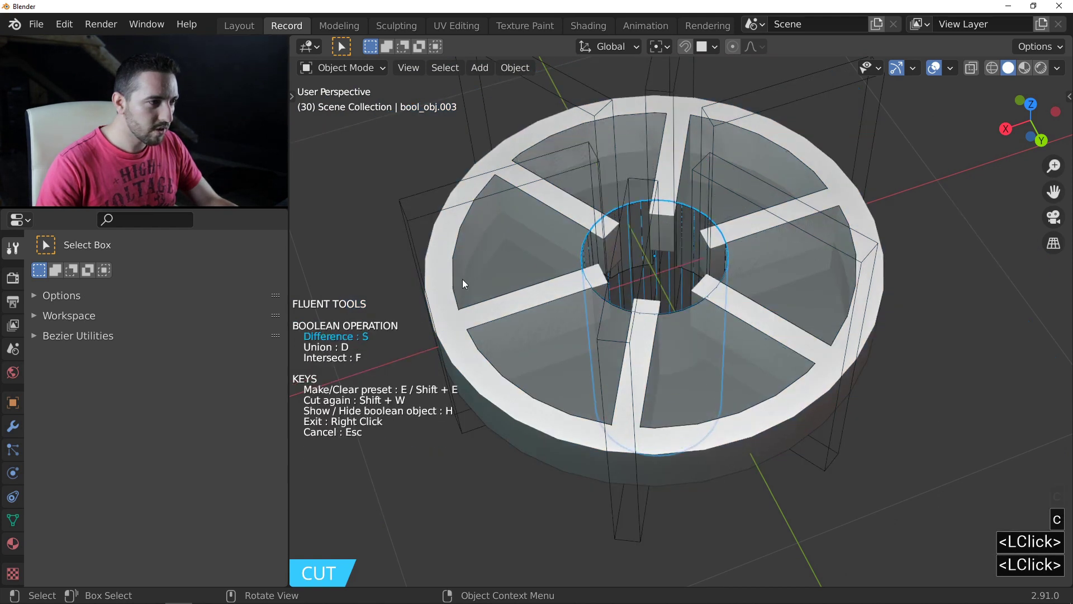
{"action": "middle_click_drag", "start_coordinate": [462, 280], "coordinate": [711, 247]}
{"action": "right_click", "coordinate": [688, 262]}
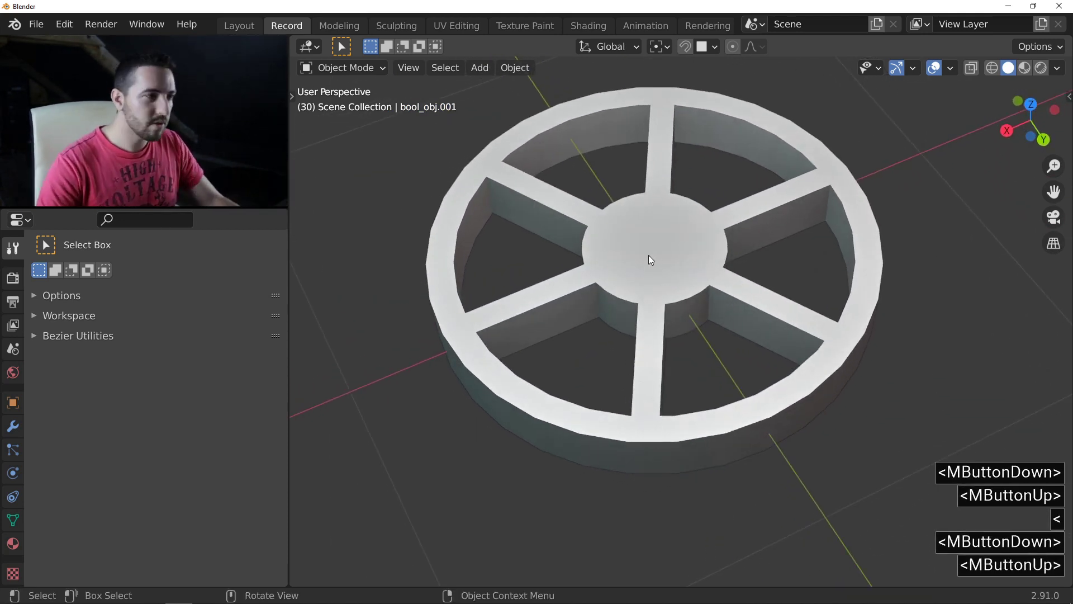
Show the cutter outlines and orbit low to see the cutters beneath the wheel
{"action": "key", "text": "less"}
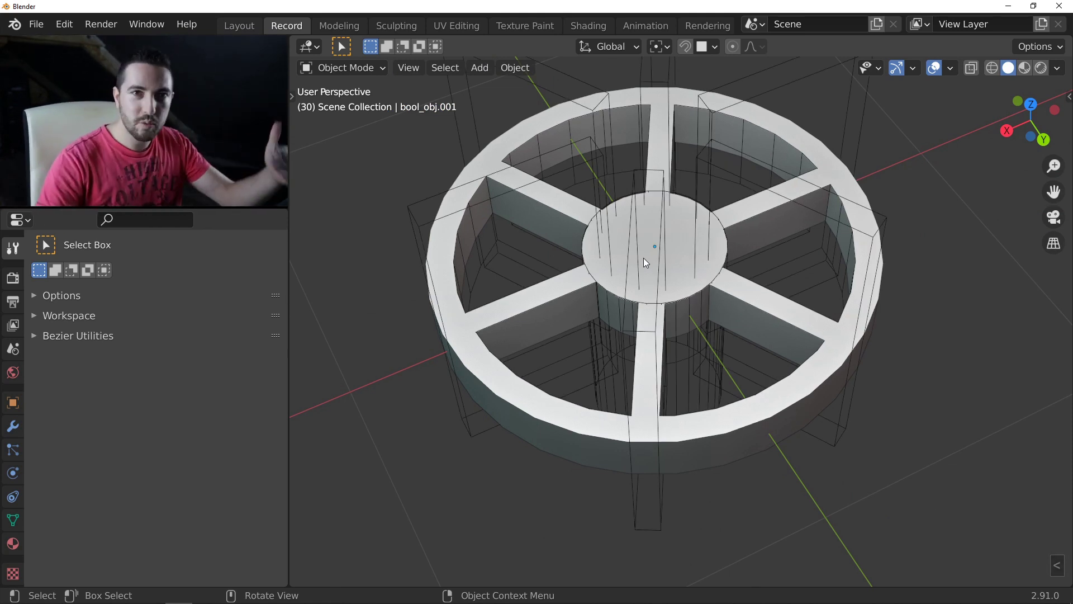
{"action": "middle_click_drag", "start_coordinate": [666, 319], "coordinate": [666, 309]}
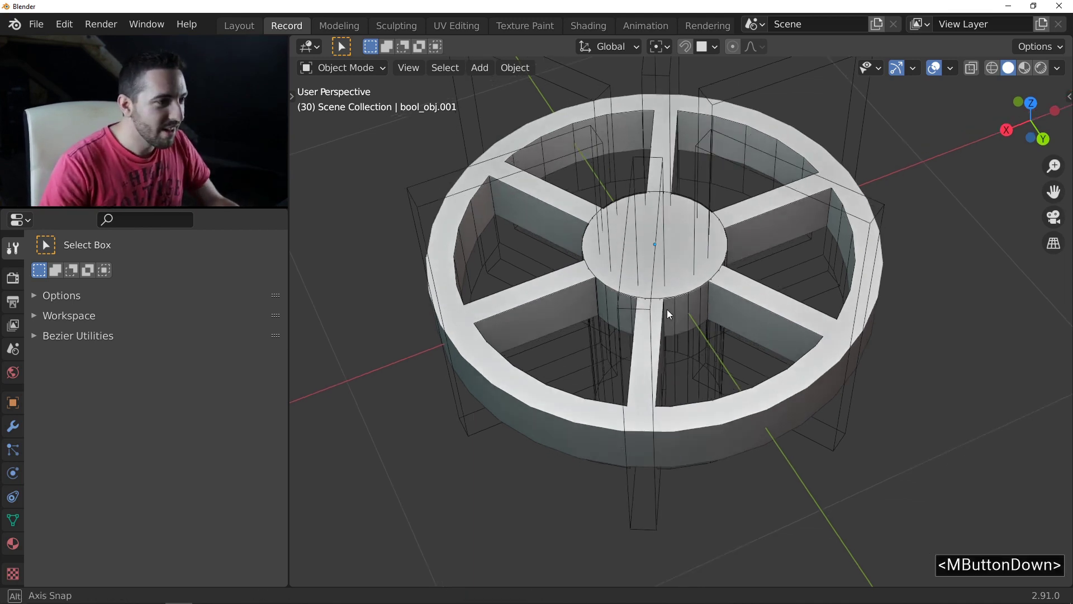
{"action": "middle_click_drag", "start_coordinate": [682, 351], "coordinate": [686, 264]}
{"action": "middle_click", "coordinate": [680, 320]}
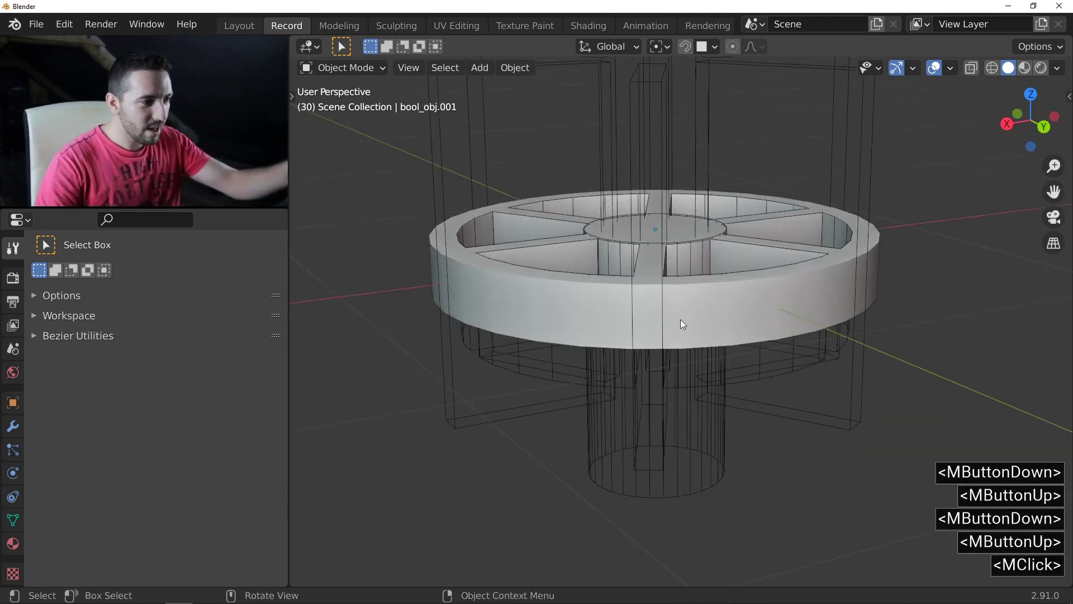
Select the central cylinder cutter below the wheel
{"action": "left_click", "coordinate": [716, 441]}
{"action": "middle_click_drag", "start_coordinate": [714, 442], "coordinate": [699, 410]}
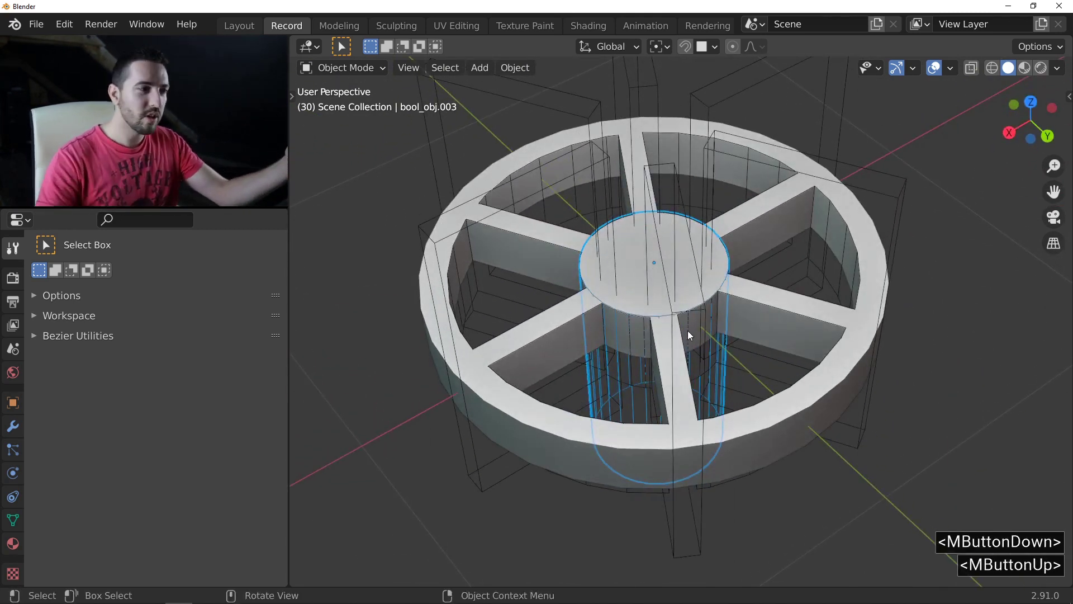
{"action": "left_click", "coordinate": [839, 277]}
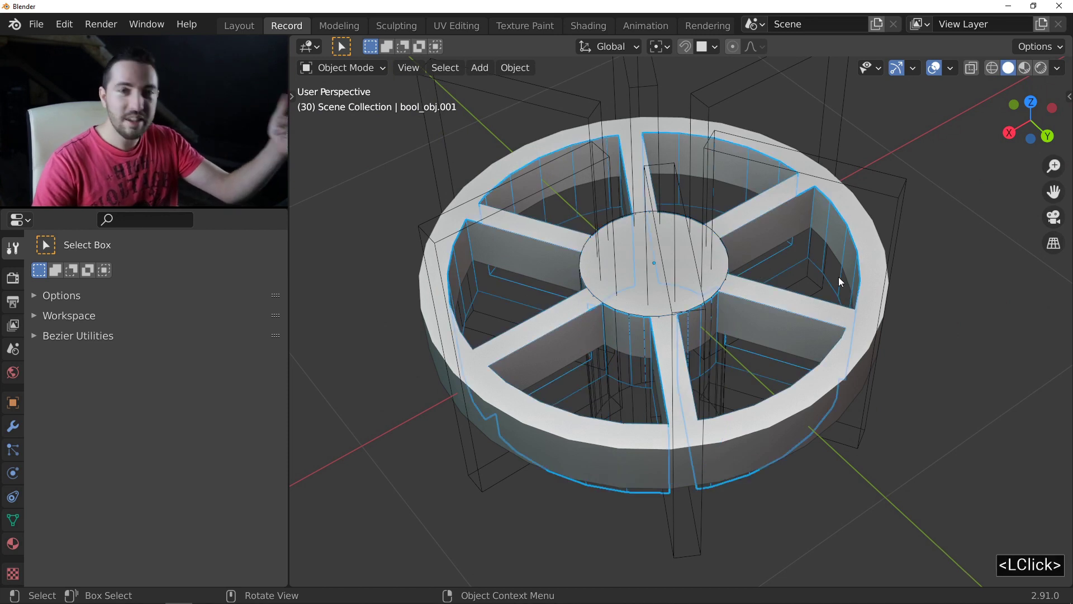
{"action": "middle_click_drag", "start_coordinate": [717, 437], "coordinate": [652, 416]}
{"action": "left_click", "coordinate": [626, 481]}
Cut a small circle through the cylinder cutter's top centre to make a ring-shaped hollow hub
{"action": "key", "text": "f"}
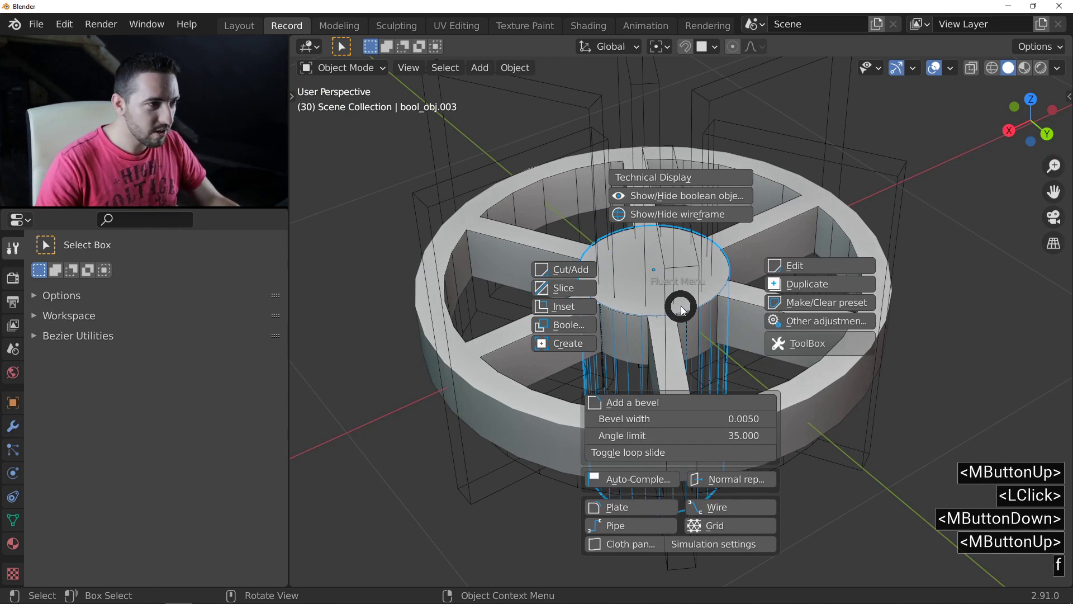
{"action": "left_click", "coordinate": [573, 269]}
{"action": "middle_click_drag", "start_coordinate": [601, 249], "coordinate": [620, 294]}
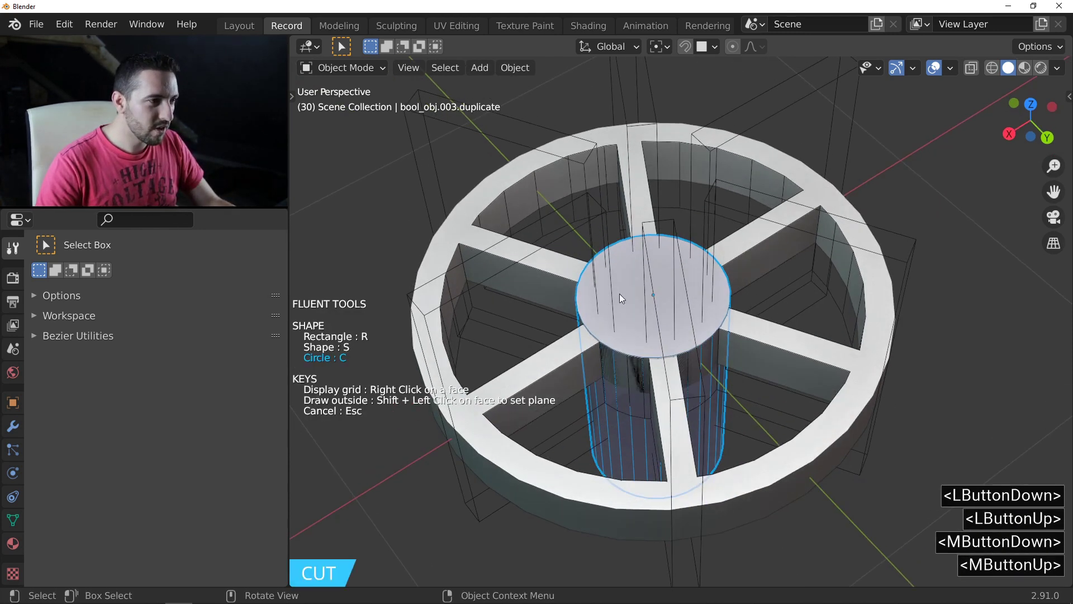
{"action": "right_click", "coordinate": [626, 292]}
{"action": "left_click", "coordinate": [942, 248]}
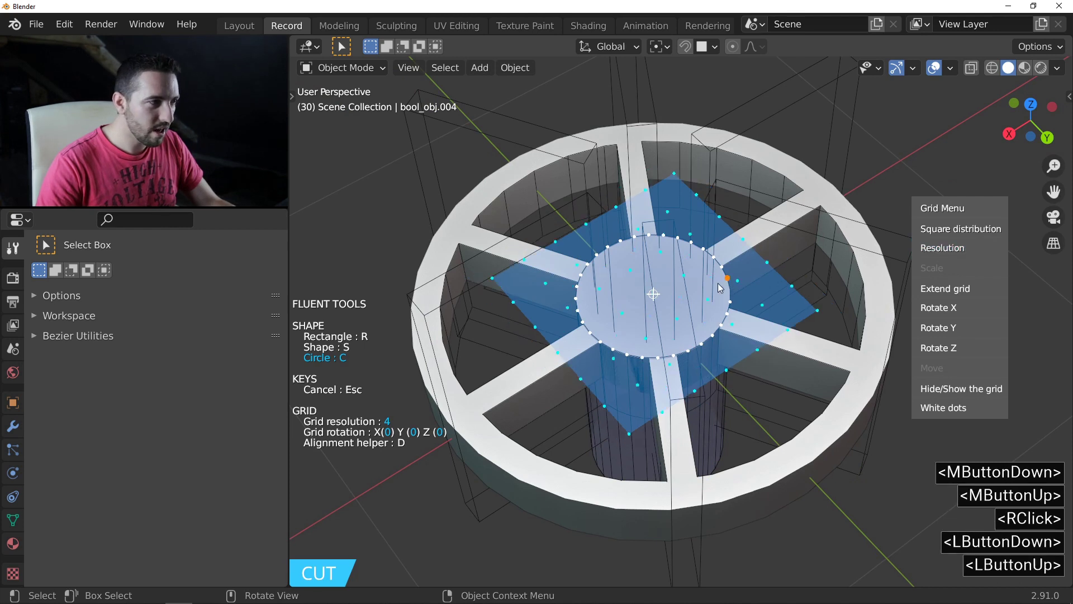
{"action": "left_click", "coordinate": [653, 293]}
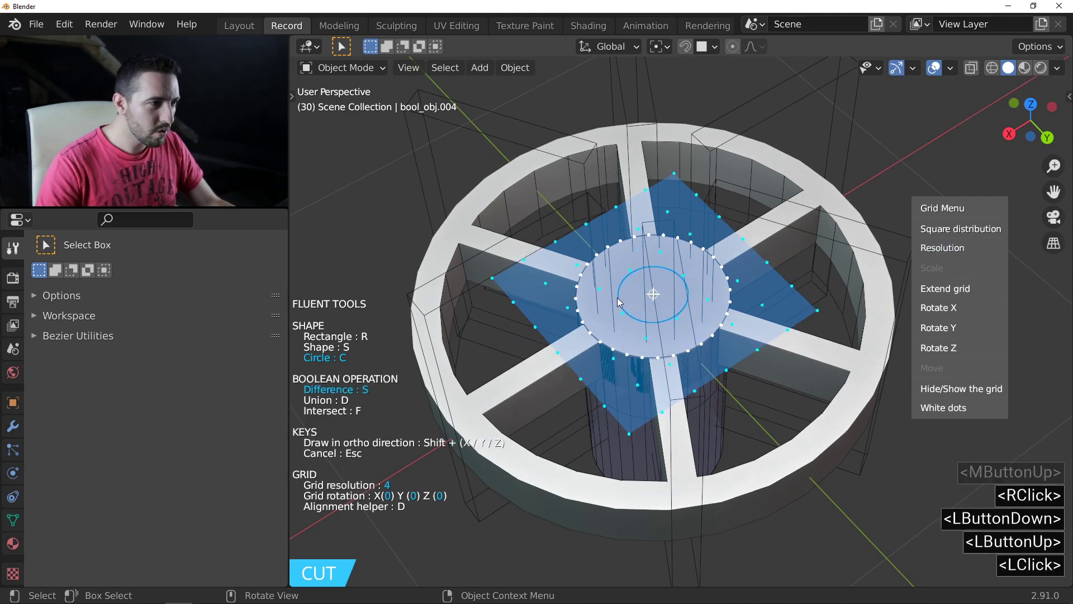
{"action": "left_click", "coordinate": [617, 302]}
{"action": "left_click", "coordinate": [621, 300]}
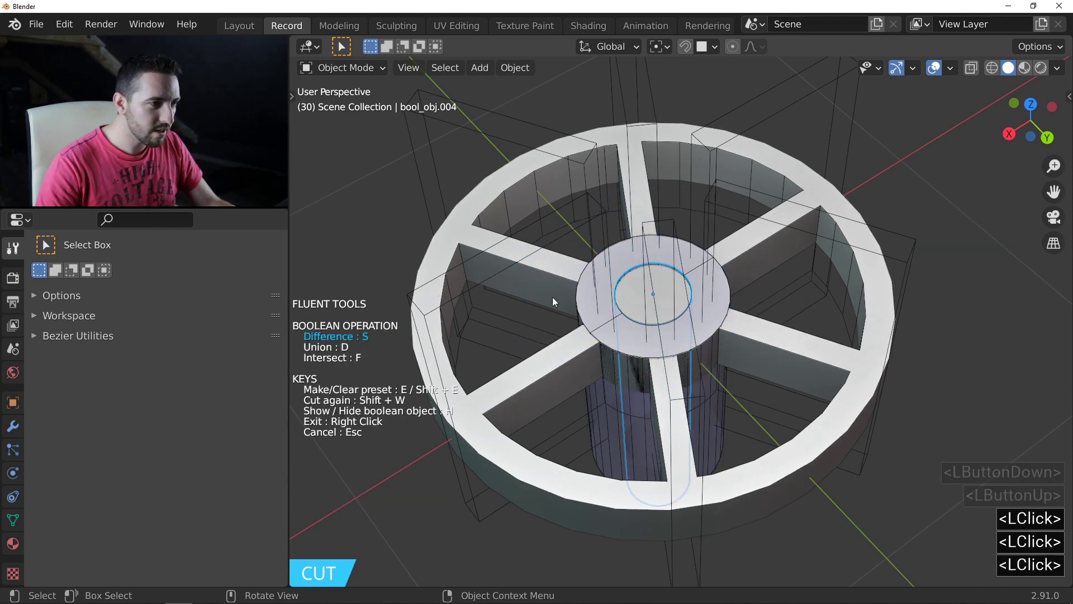
{"action": "right_click", "coordinate": [622, 298]}
{"action": "middle_click_drag", "start_coordinate": [629, 316], "coordinate": [654, 311]}
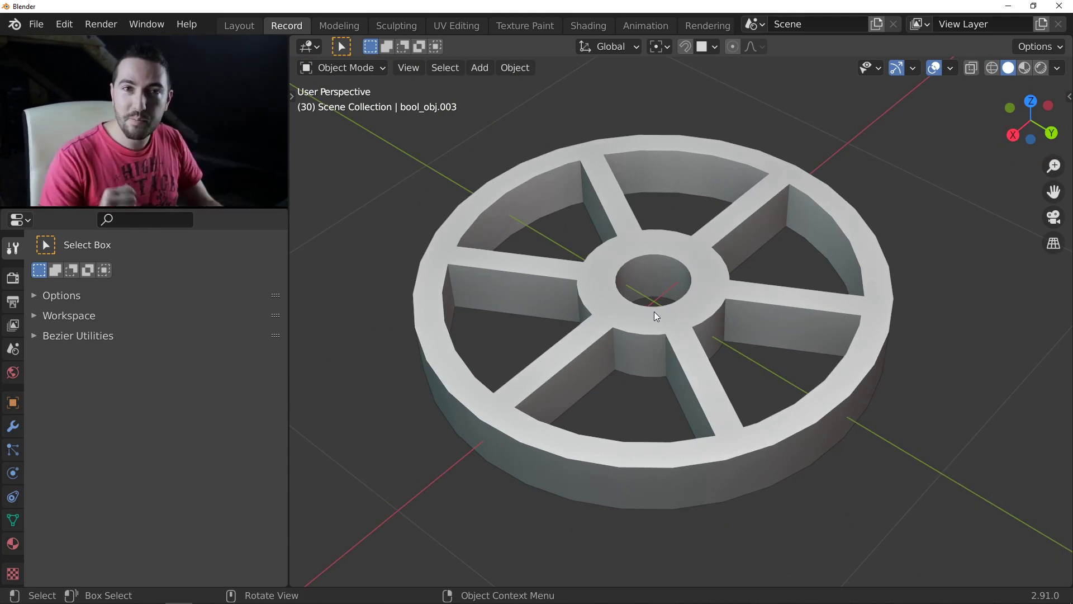
{"action": "middle_click_drag", "start_coordinate": [646, 301], "coordinate": [637, 314]}
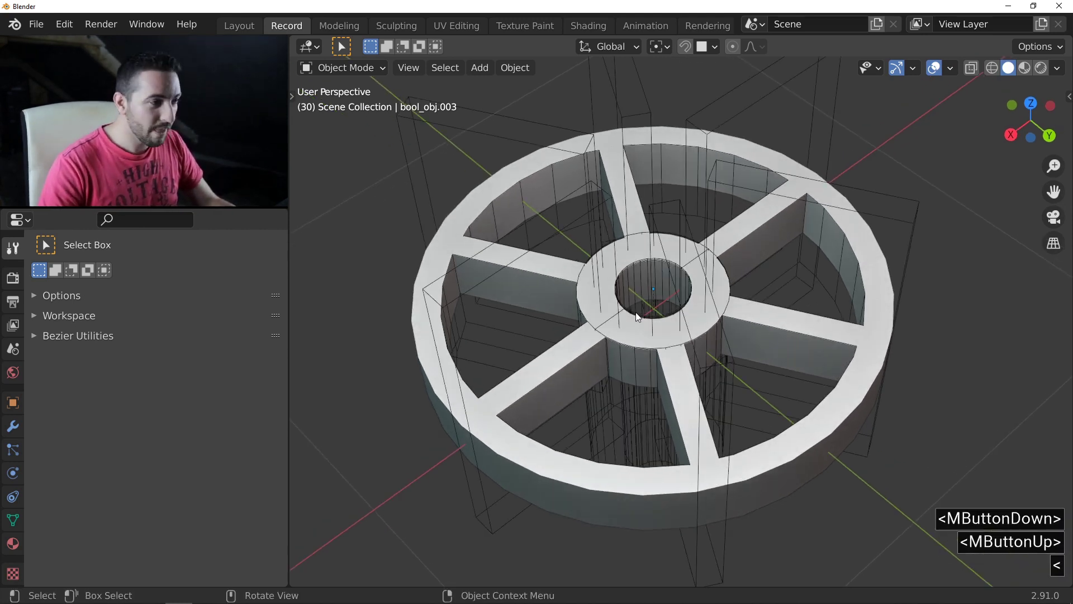
{"action": "left_click", "coordinate": [821, 283]}
{"action": "middle_click_drag", "start_coordinate": [821, 283], "coordinate": [710, 278]}
{"action": "scroll", "coordinate": [710, 278], "scroll_direction": "down", "scroll_amount": 2}
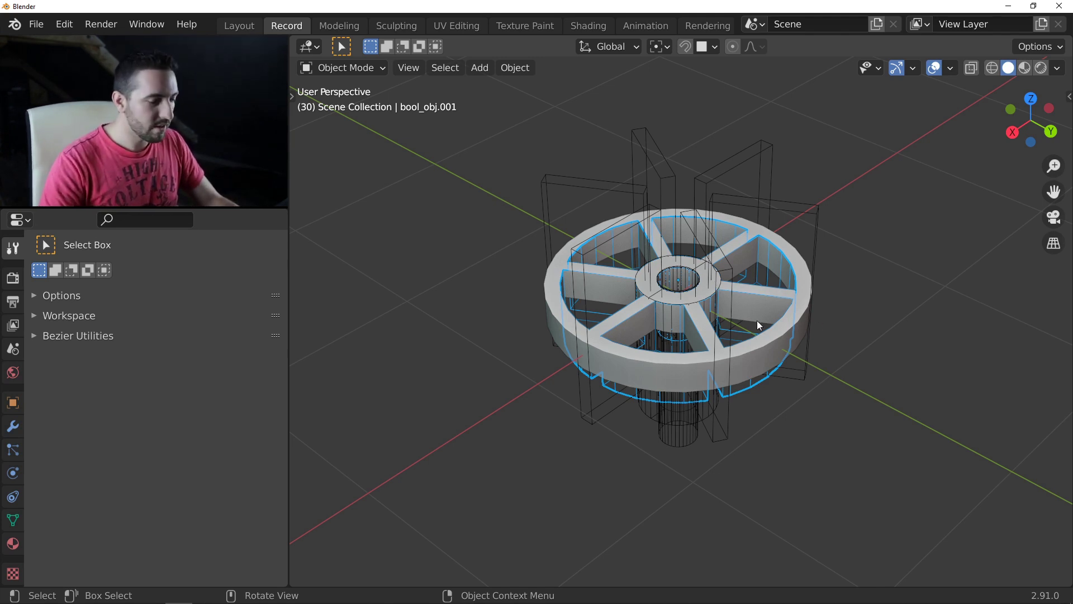
{"action": "key", "text": "g"}
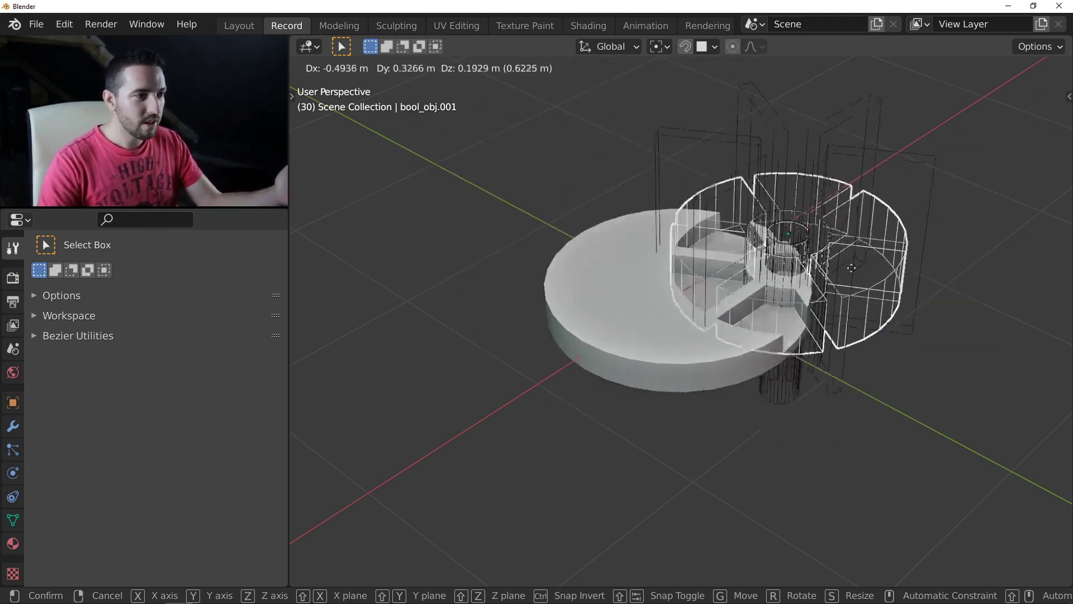
{"action": "right_click", "coordinate": [708, 207]}
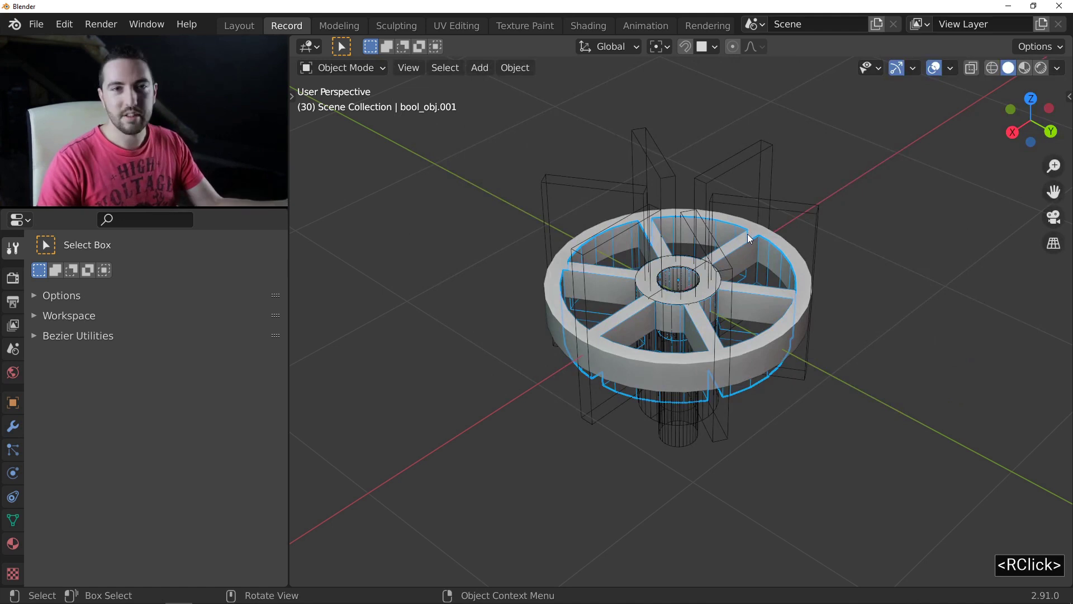
{"action": "middle_click_drag", "start_coordinate": [739, 238], "coordinate": [679, 256]}
Hide the boolean cutter outlines with the Fluent toggle key
{"action": "key", "text": "less"}
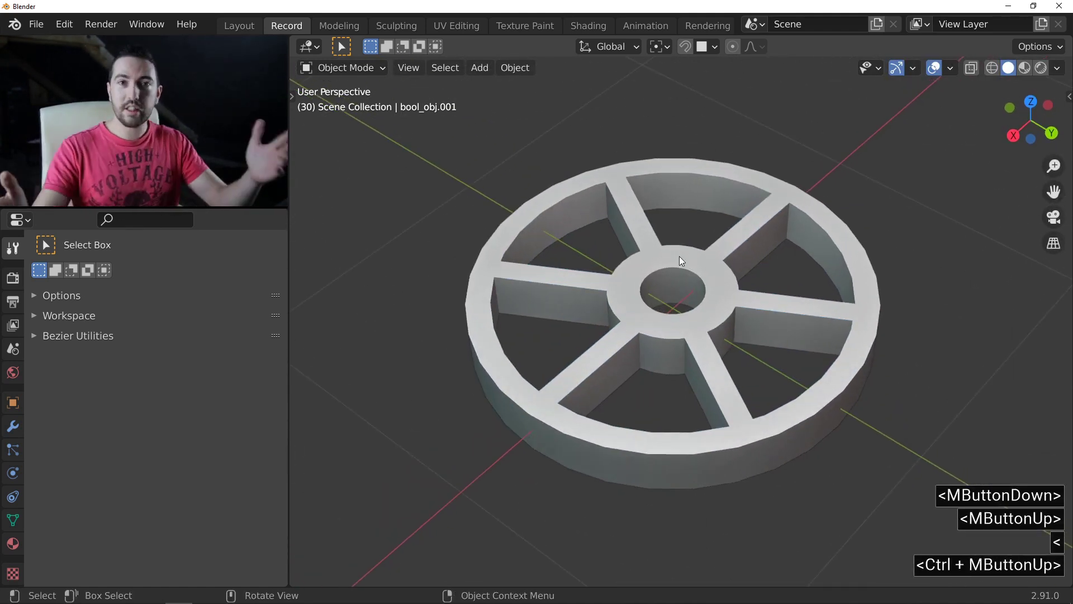